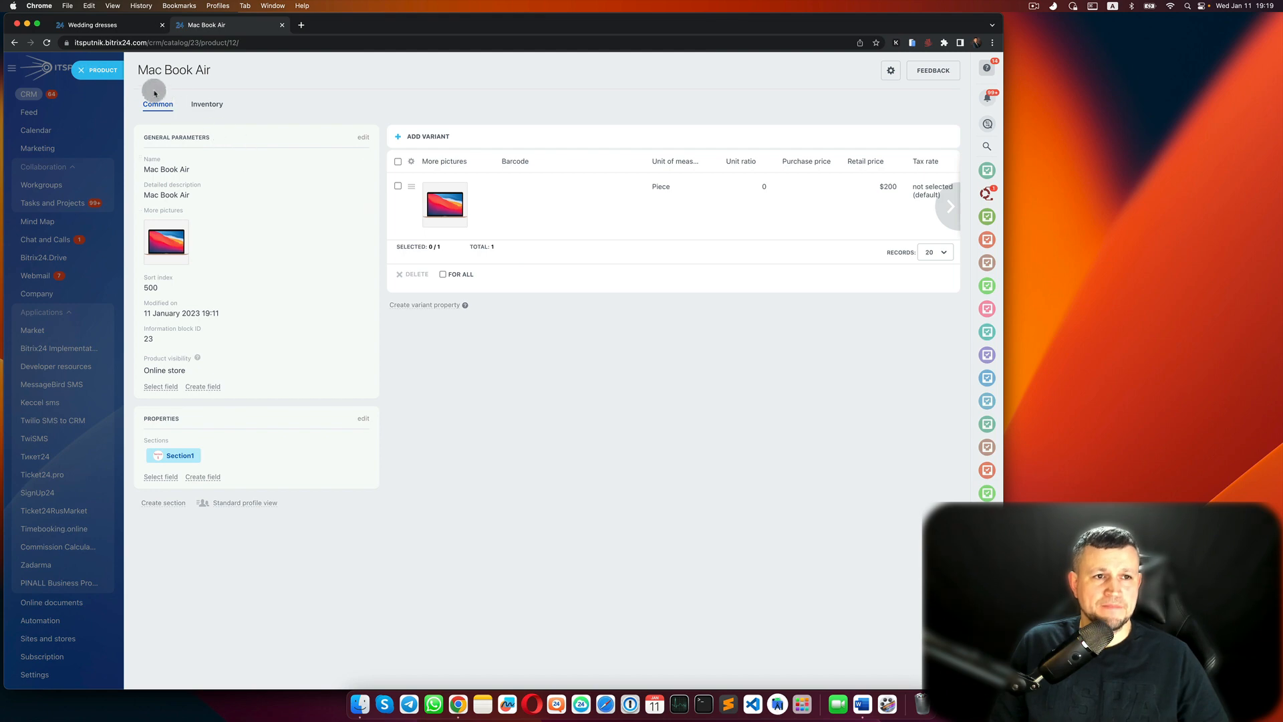
# Close the product card and generate a document with a new number from TEST Template in the Wedding dresses deal.
pyautogui.click(116, 75)
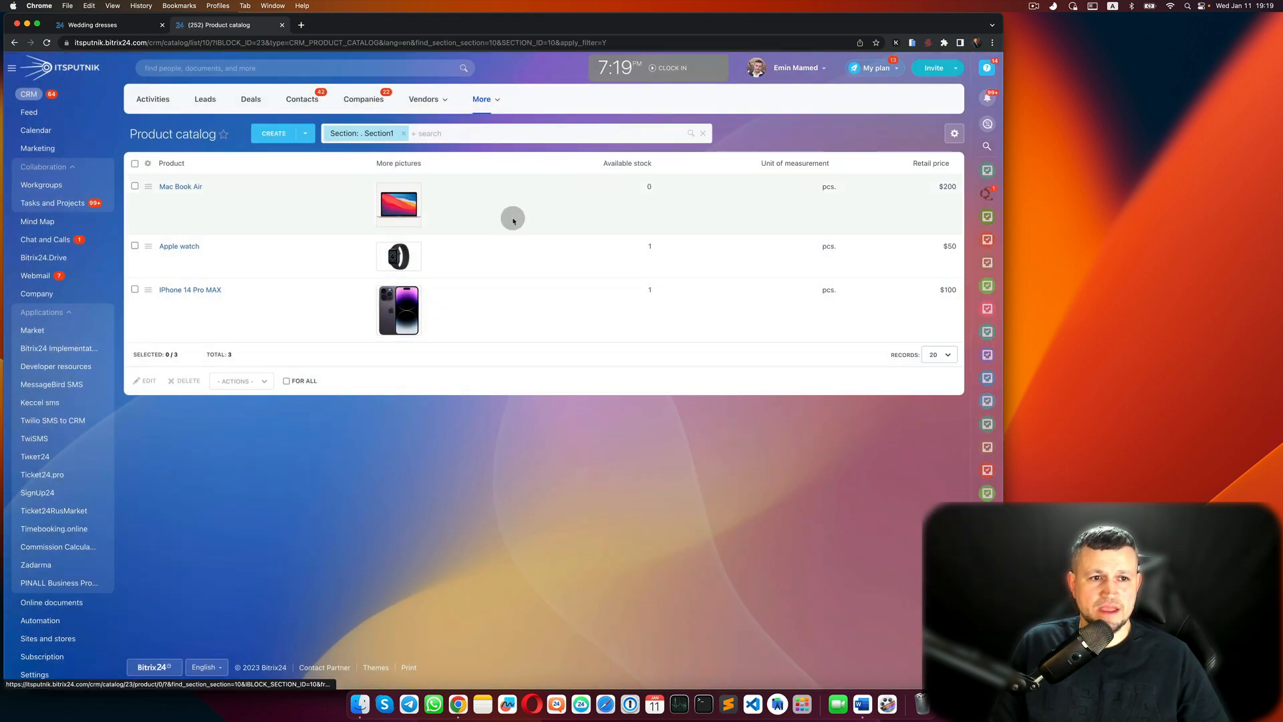
pyautogui.click(110, 27)
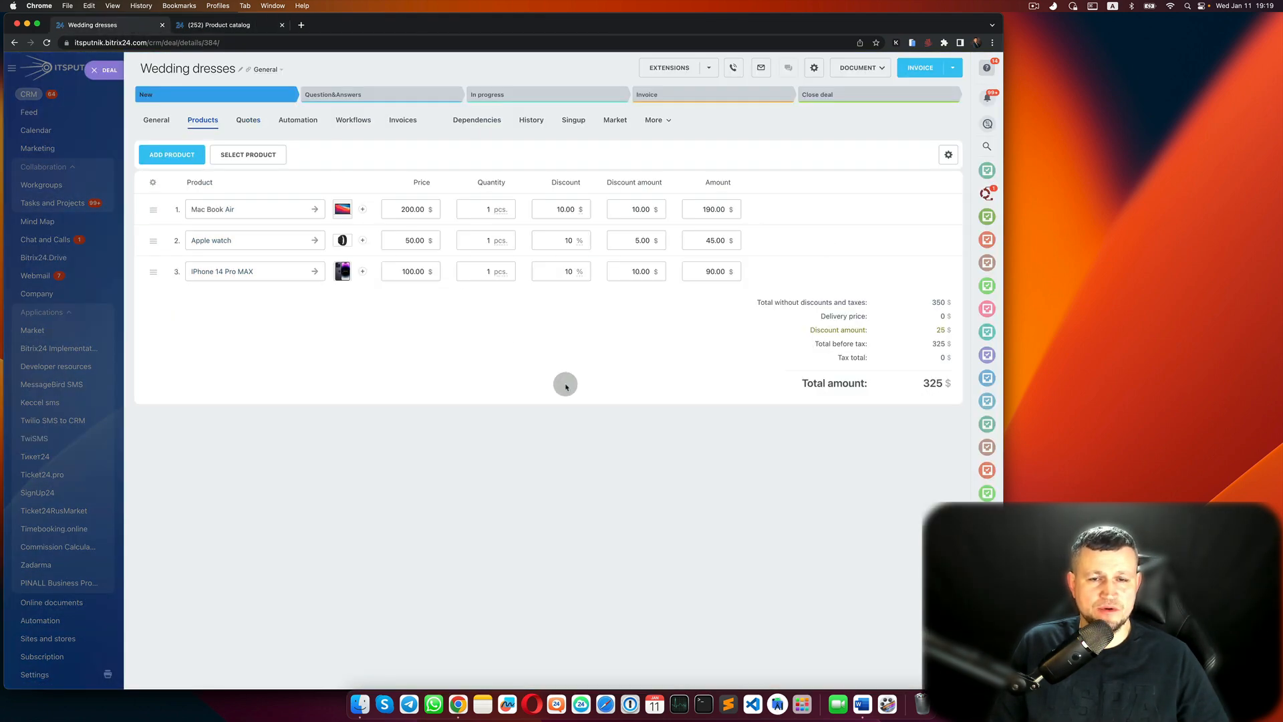
pyautogui.click(882, 68)
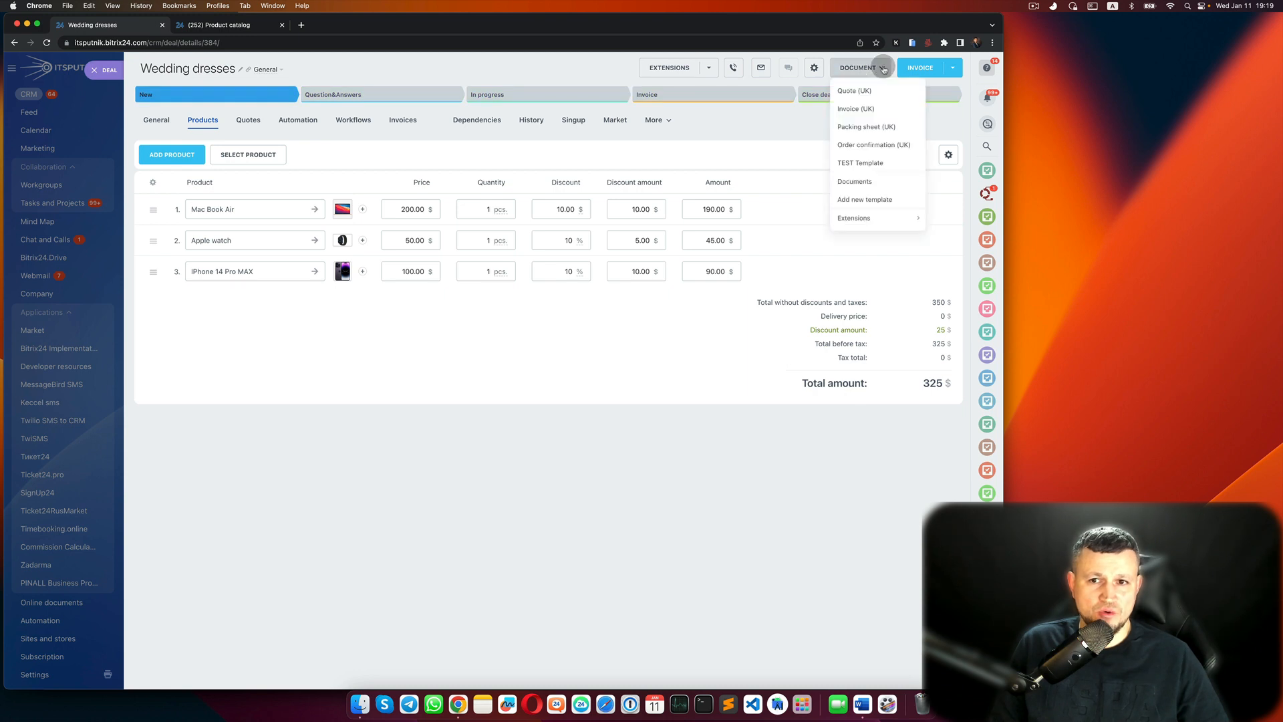
pyautogui.click(879, 171)
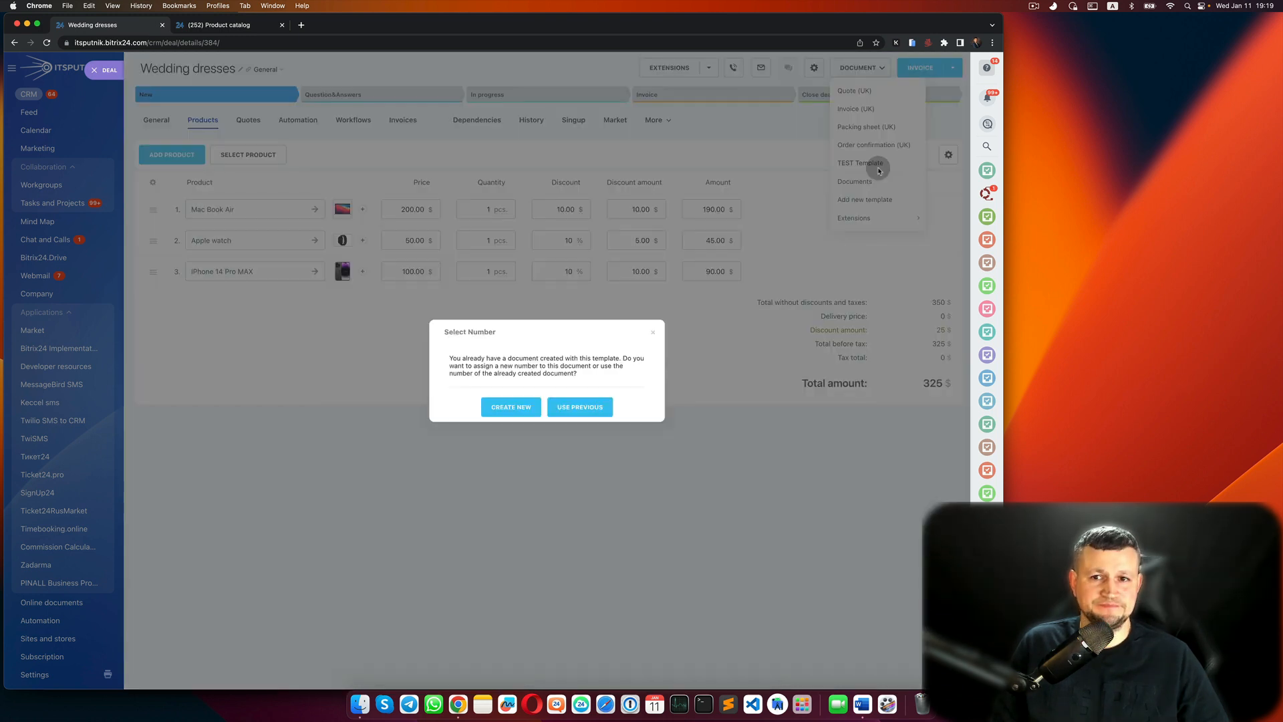
pyautogui.click(512, 407)
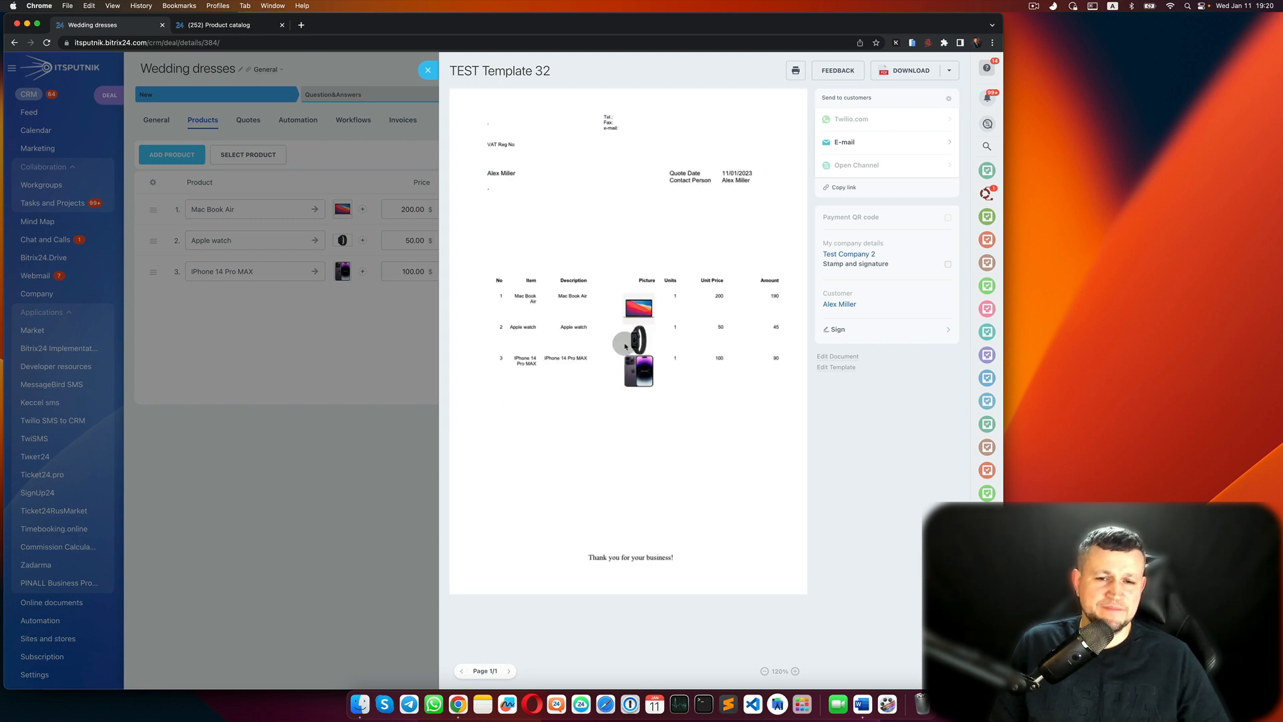
# Download the generated document to Downloads as TEST Template 32.pdf and open it to examine the product pictures.
pyautogui.click(915, 70)
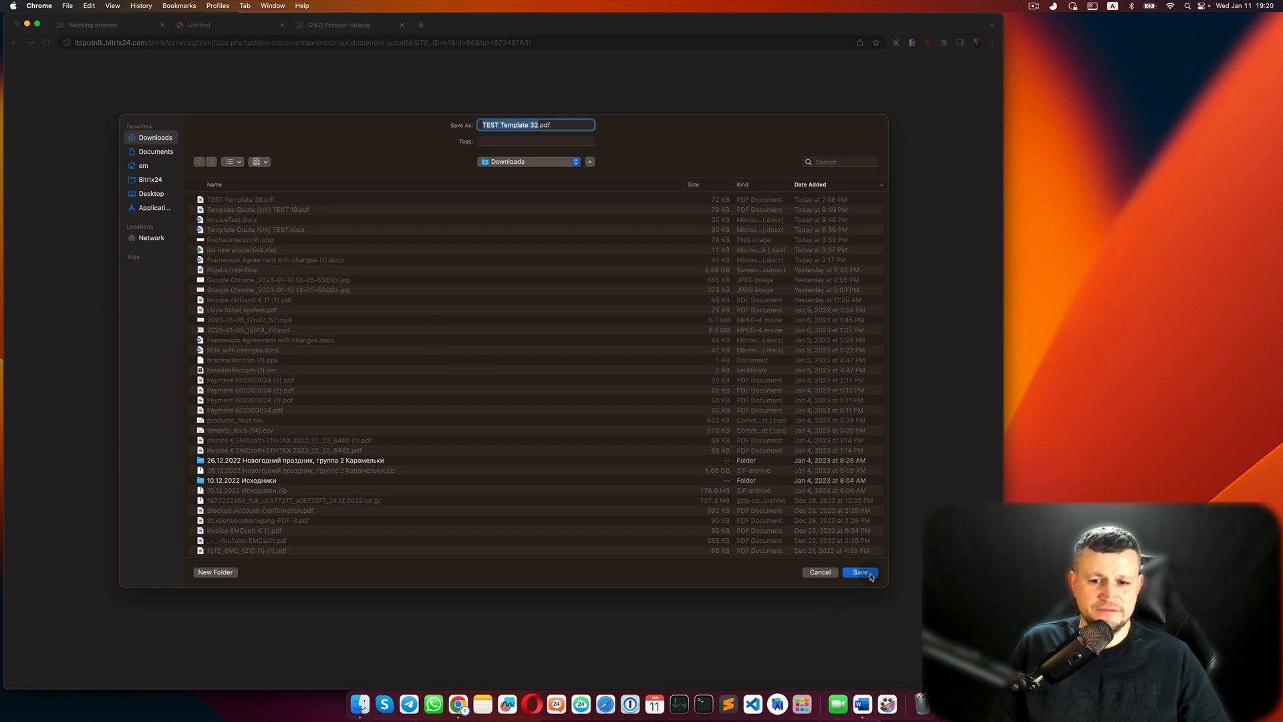
pyautogui.click(871, 574)
pyautogui.click(76, 677)
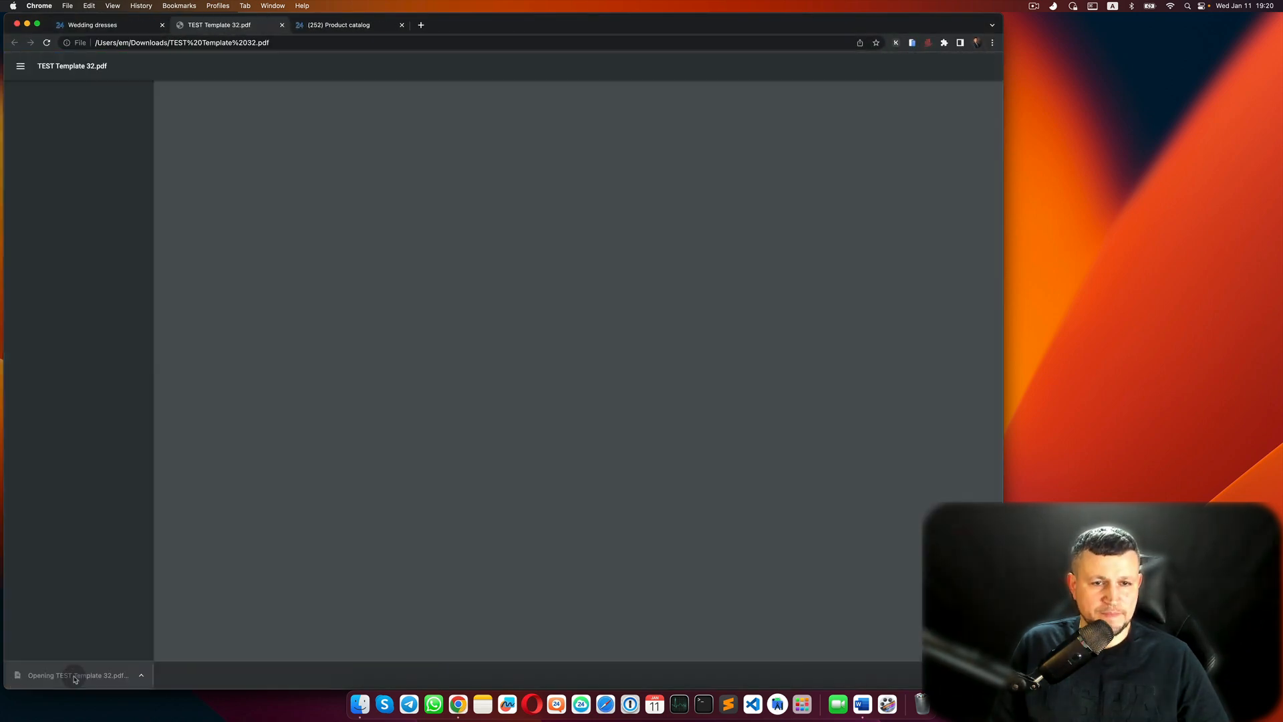
pyautogui.scroll(10, 468, 315)
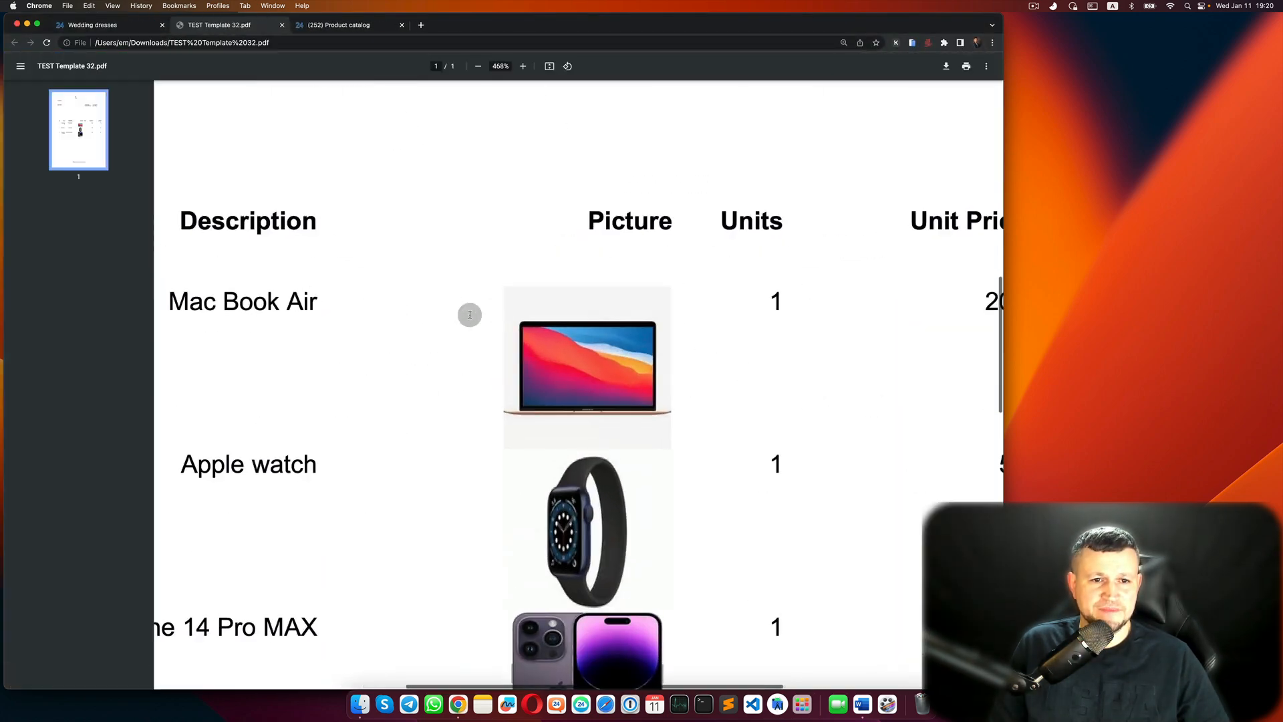
pyautogui.scroll(-10, 470, 314)
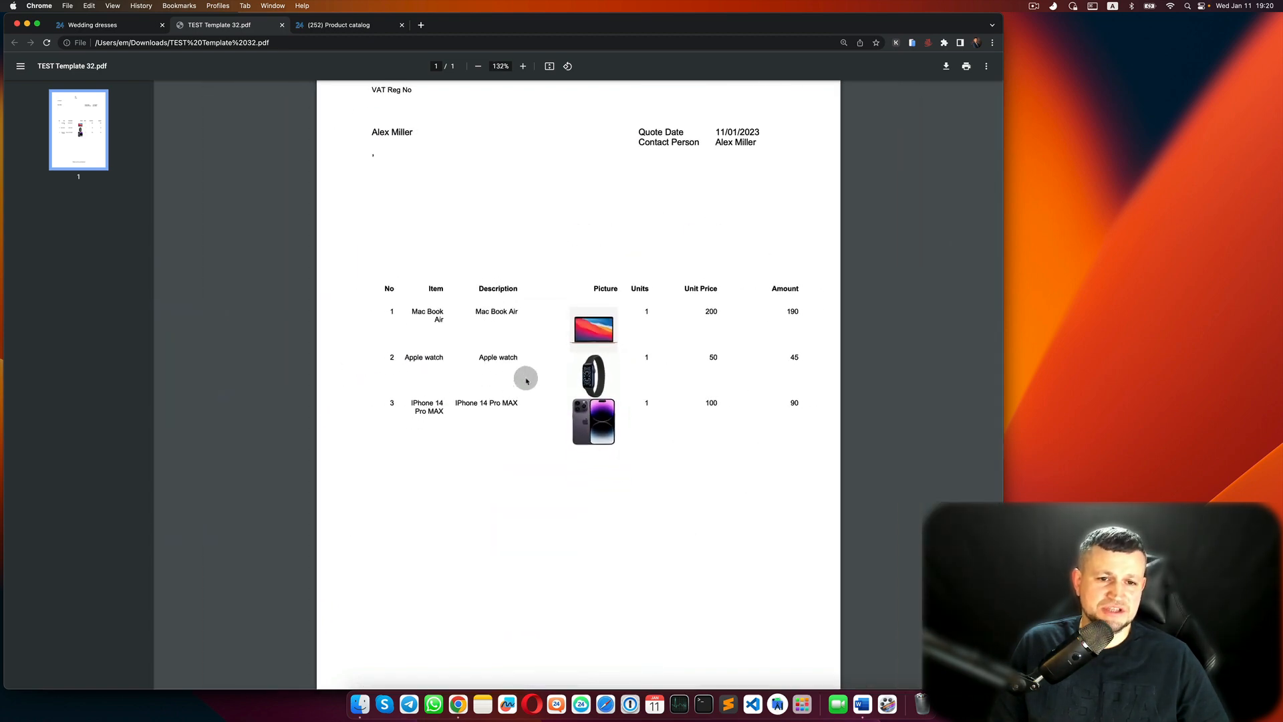
pyautogui.scroll(2, 526, 380)
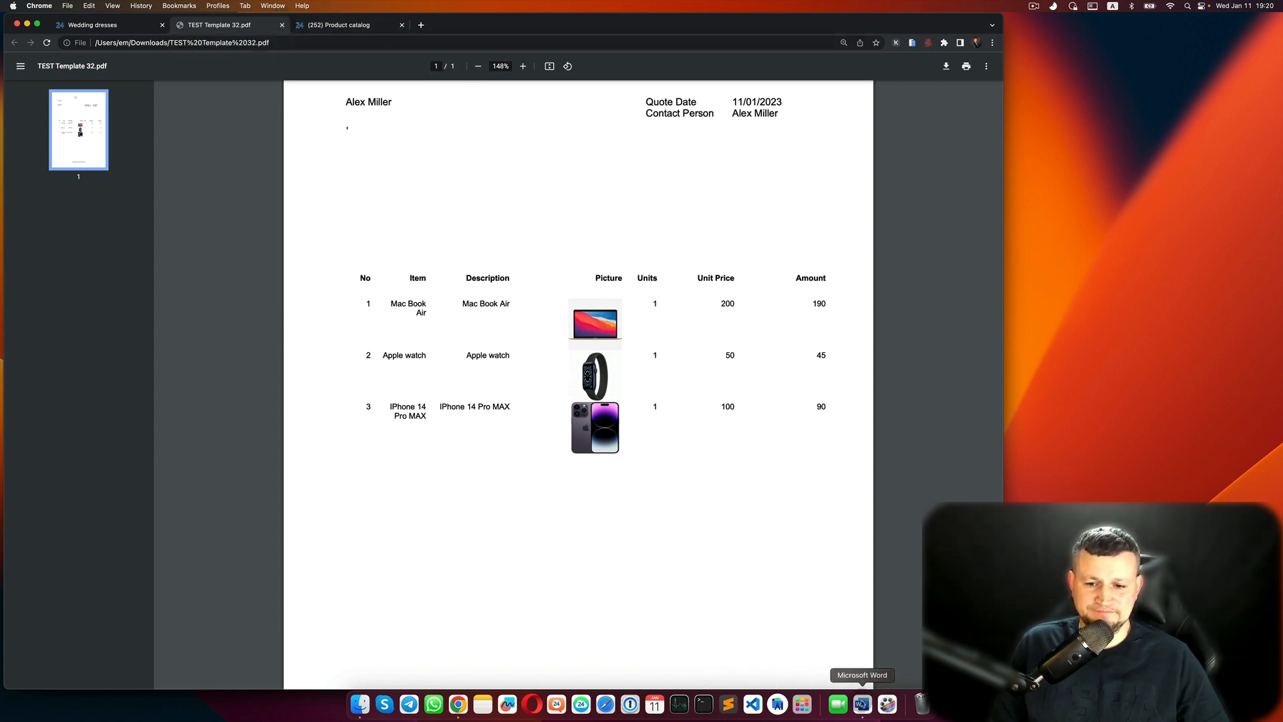
# Switch to Microsoft Word and review the placeholder fields and product table in the InvoiceTest template.
pyautogui.click(862, 703)
pyautogui.click(774, 450)
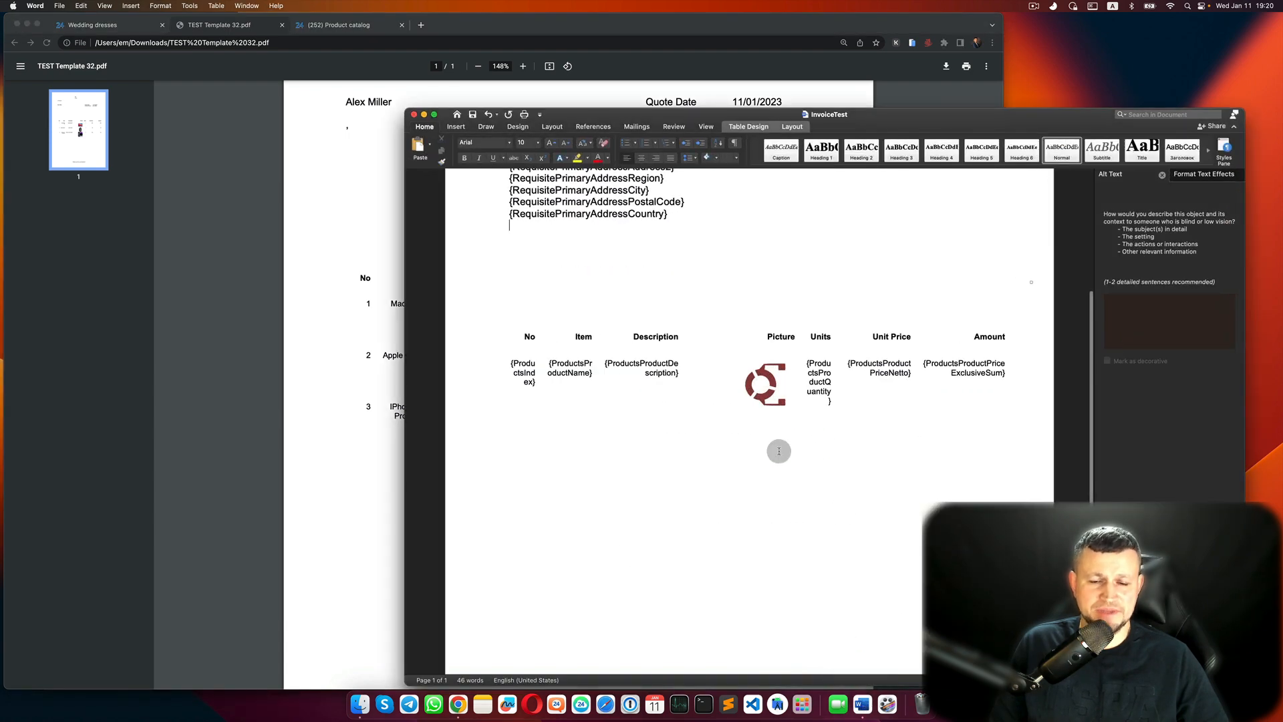
pyautogui.scroll(2, 781, 453)
pyautogui.scroll(2, 778, 451)
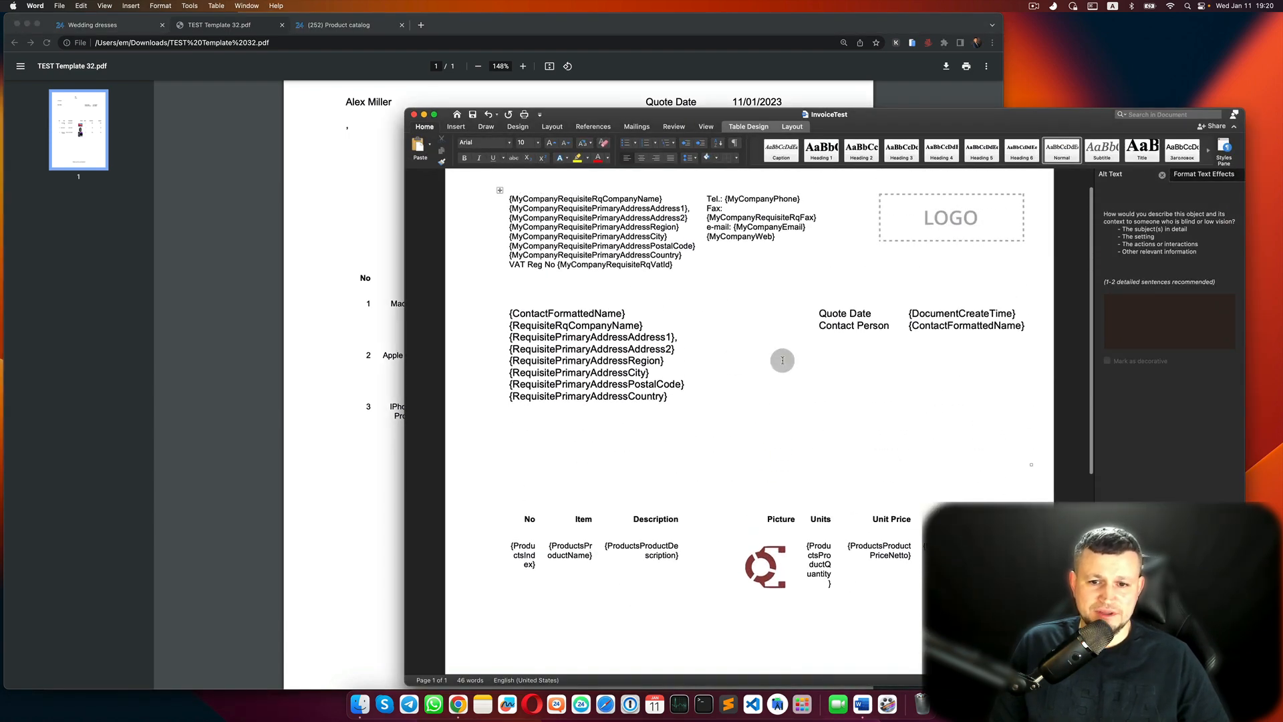
pyautogui.scroll(-3, 779, 361)
pyautogui.scroll(-1, 783, 365)
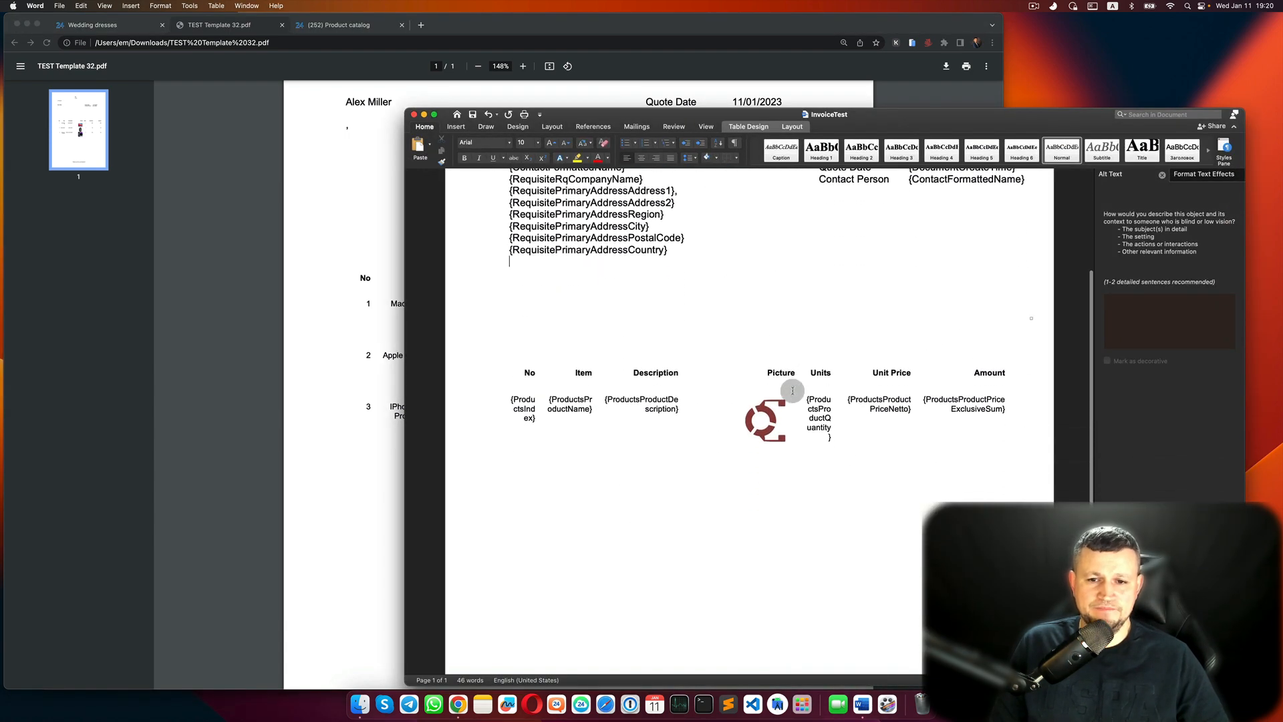
# Show the alt text of the placeholder image in the Picture column to examine its symbolic code.
pyautogui.click(778, 424)
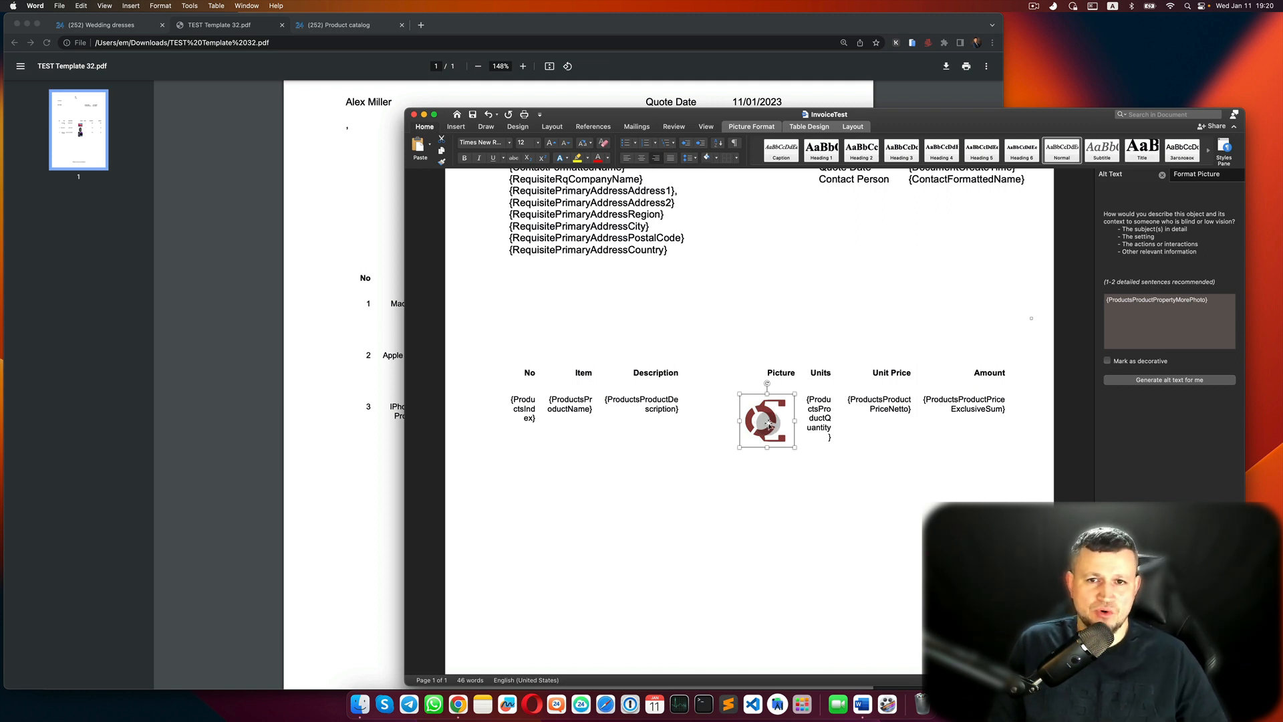
pyautogui.click(753, 127)
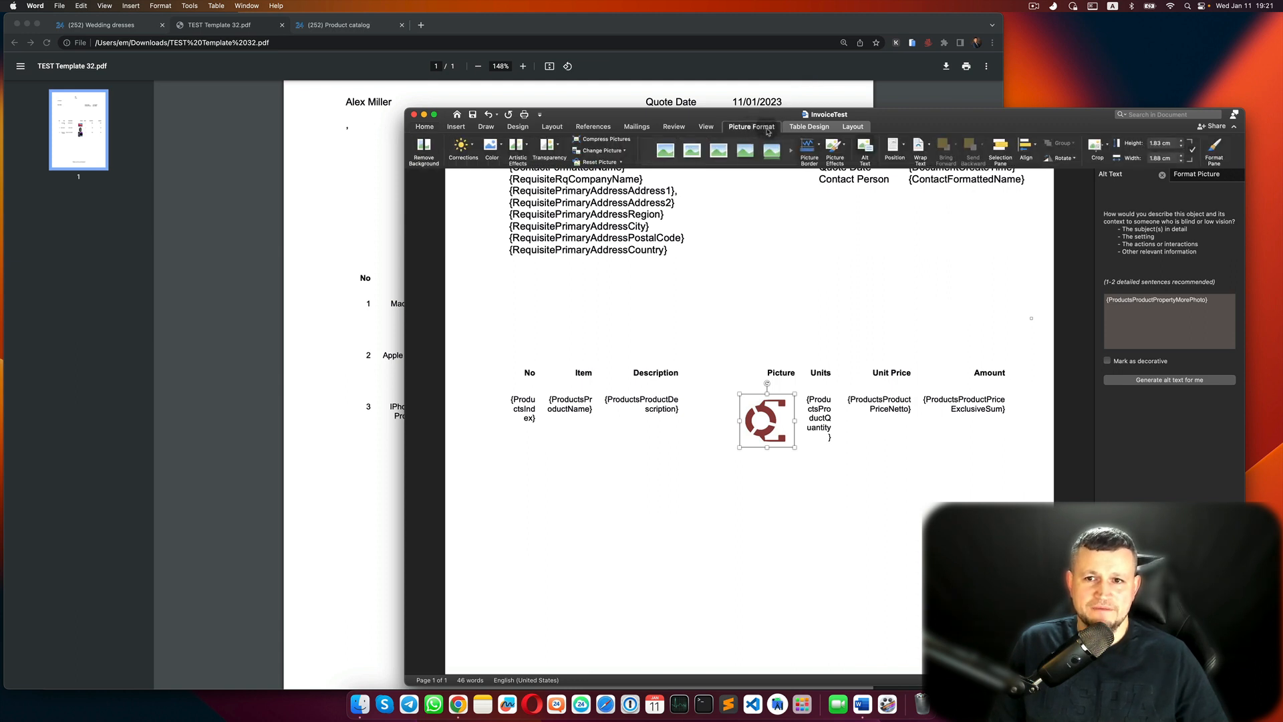
pyautogui.click(866, 150)
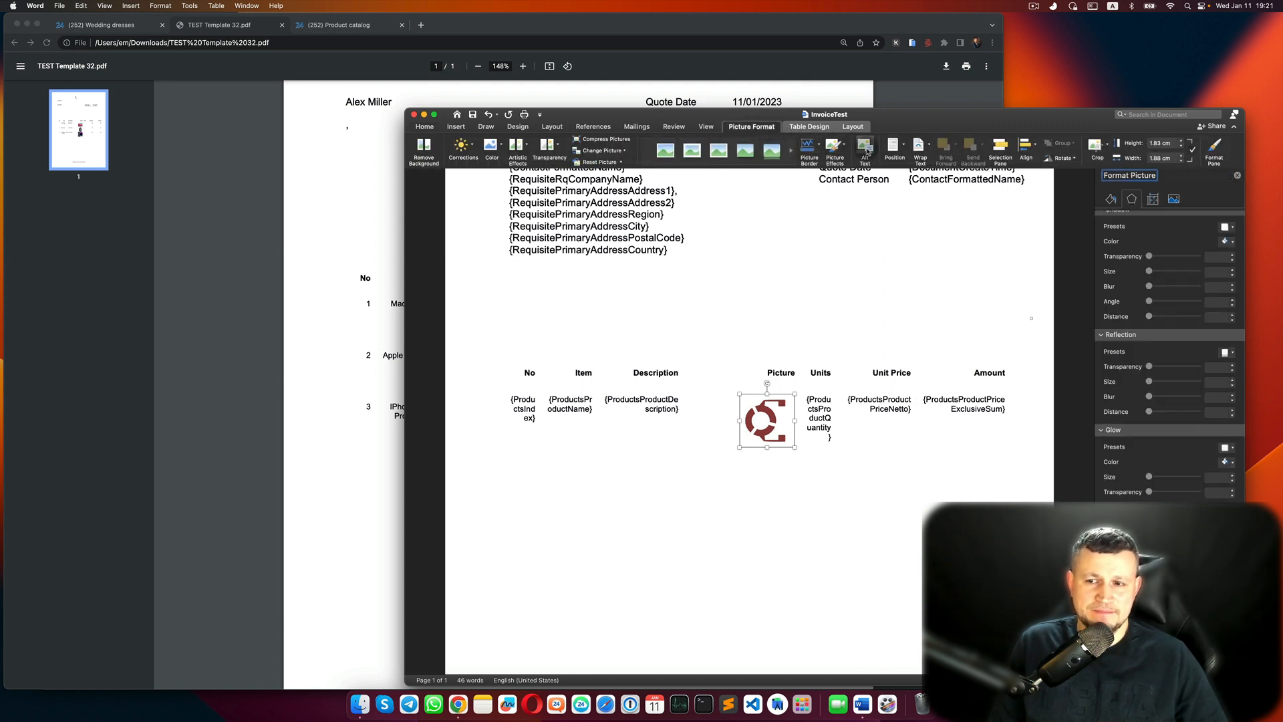
pyautogui.click(866, 151)
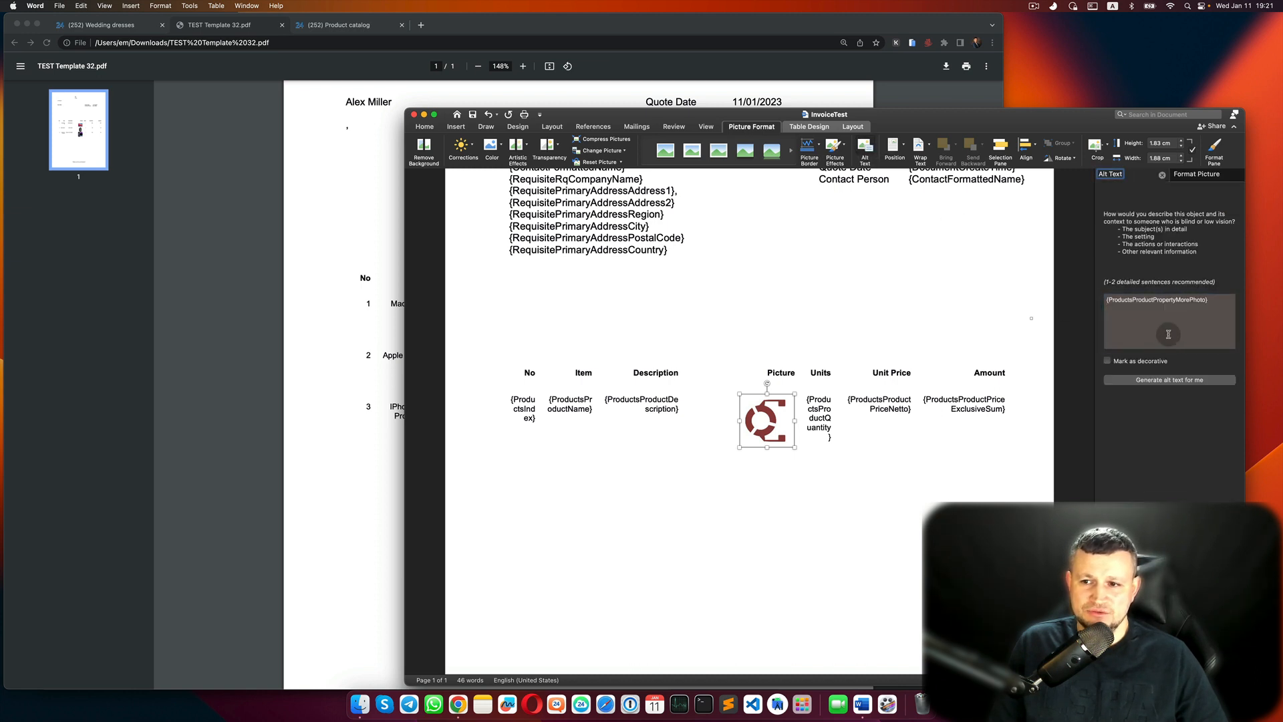
pyautogui.click(1217, 309)
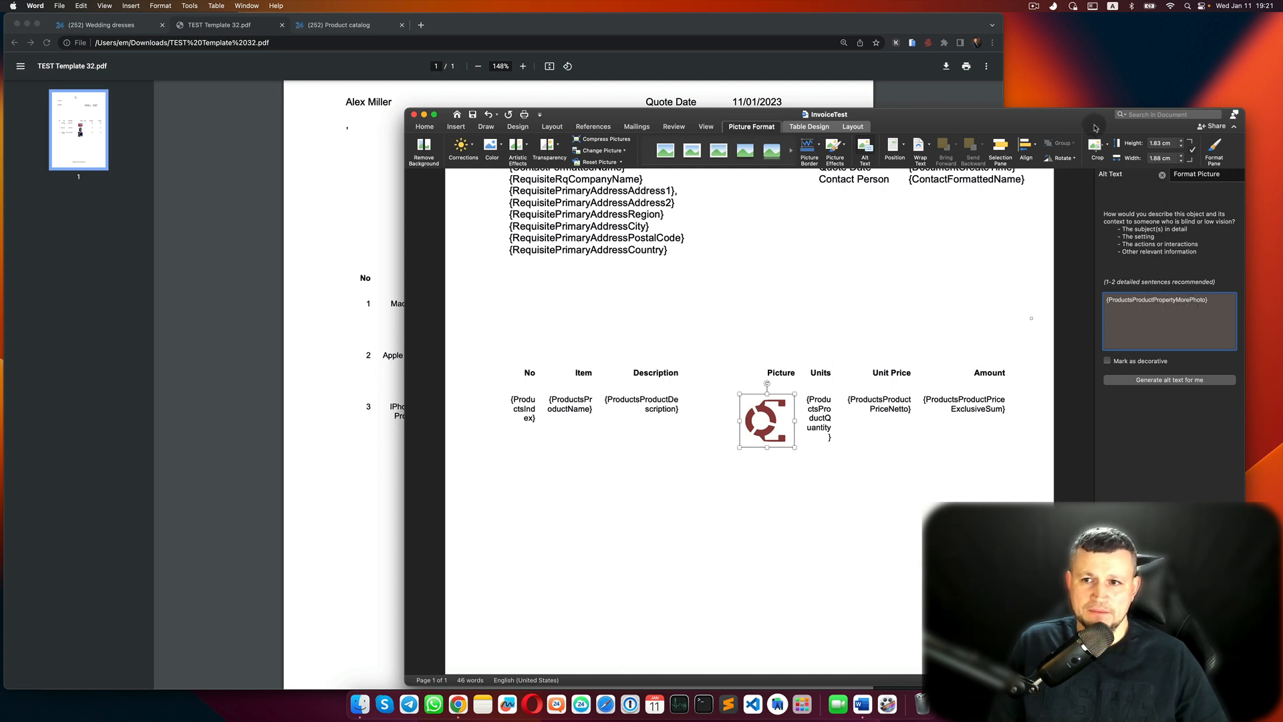
pyautogui.moveTo(1095, 127); pyautogui.dragTo(830, 87)
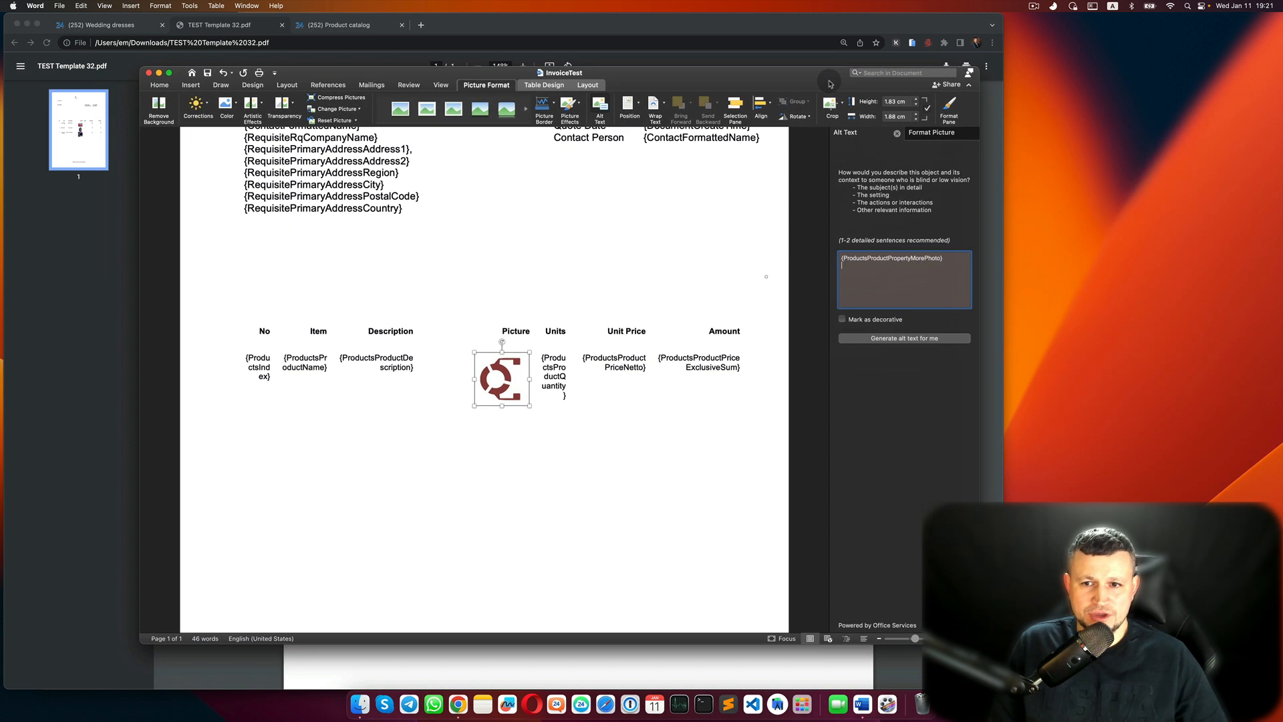
pyautogui.click(933, 266)
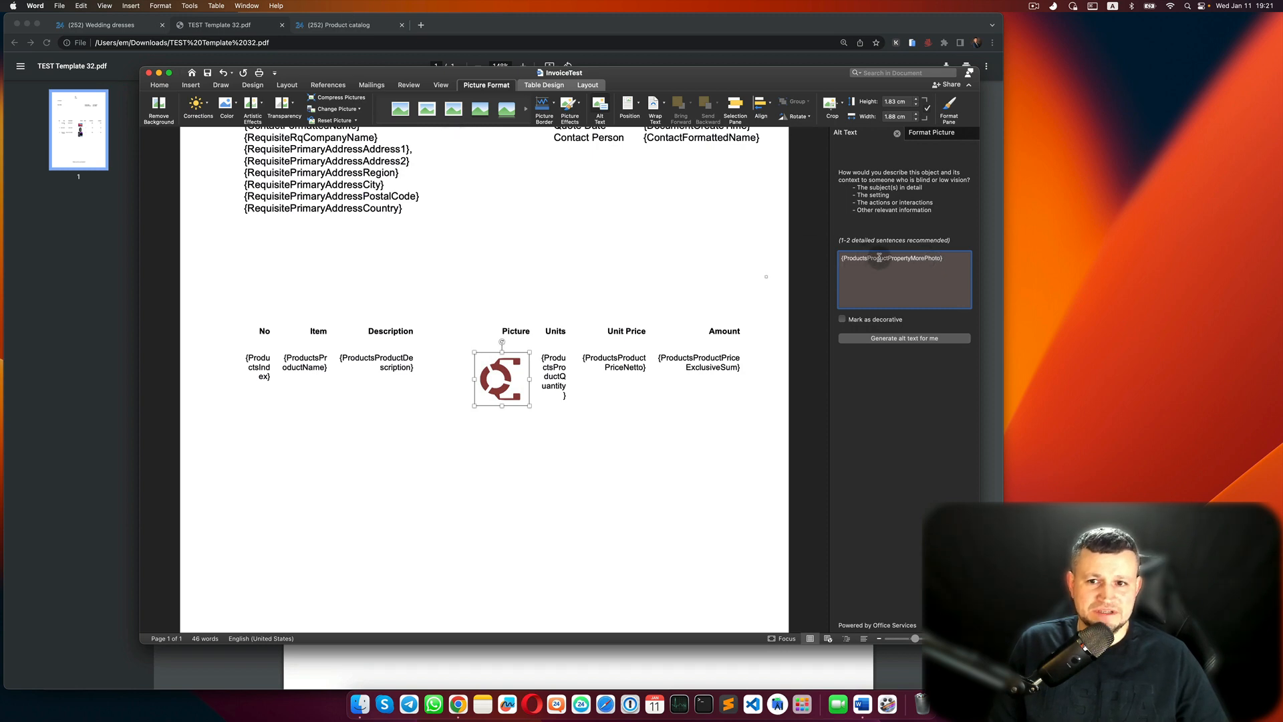
# Switch to Chrome and open the Mac Book Air product from the catalog to compare its More pictures field with the Word template.
pyautogui.click(344, 24)
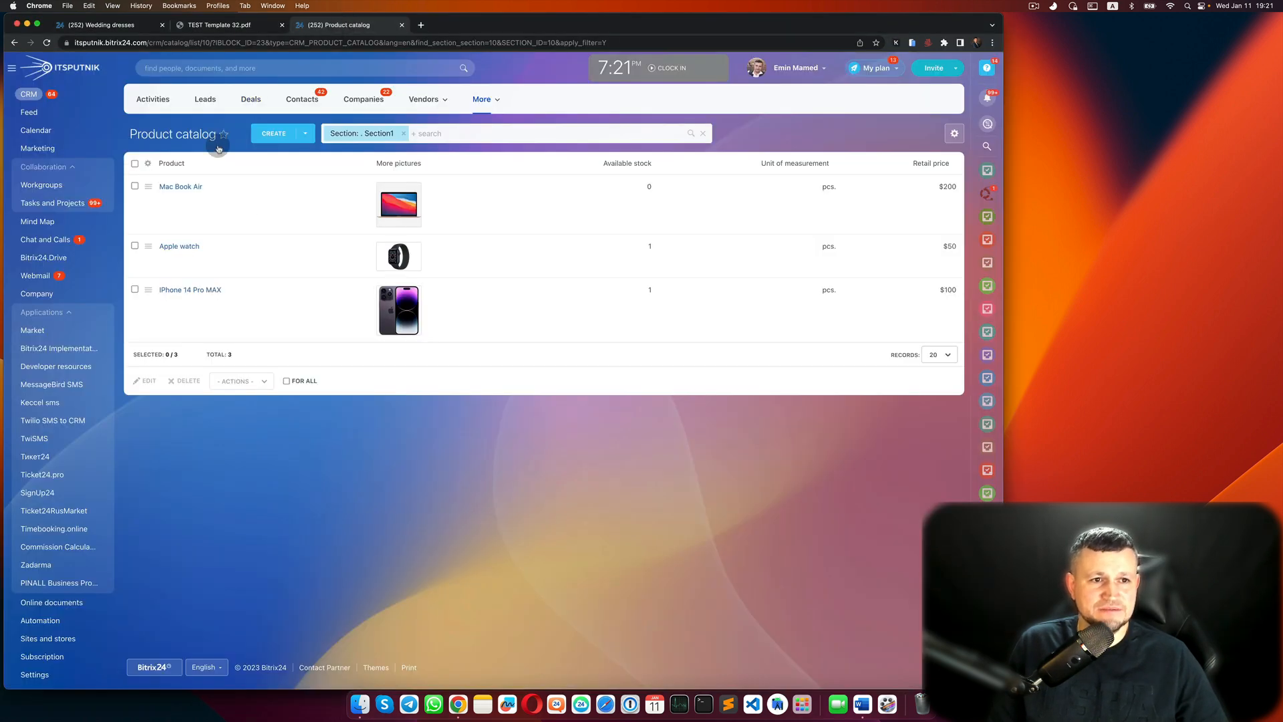
pyautogui.click(190, 187)
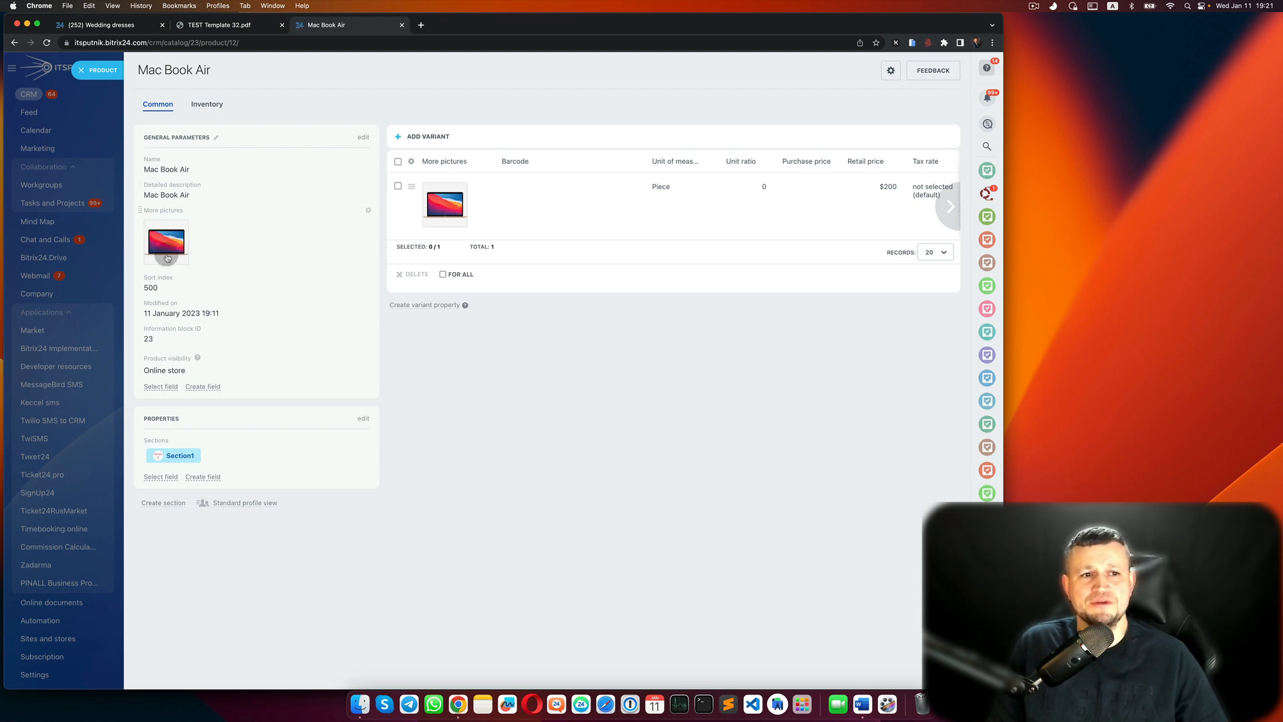
pyautogui.click(863, 705)
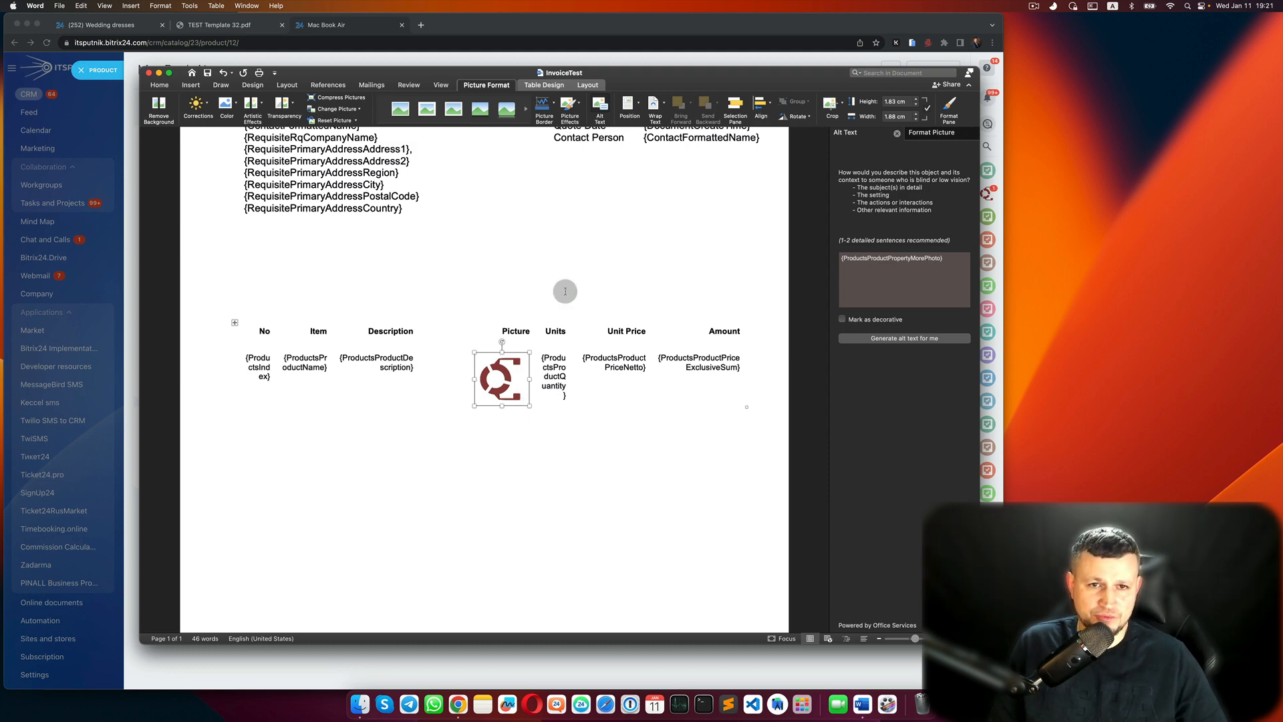
pyautogui.moveTo(498, 72); pyautogui.dragTo(670, 97)
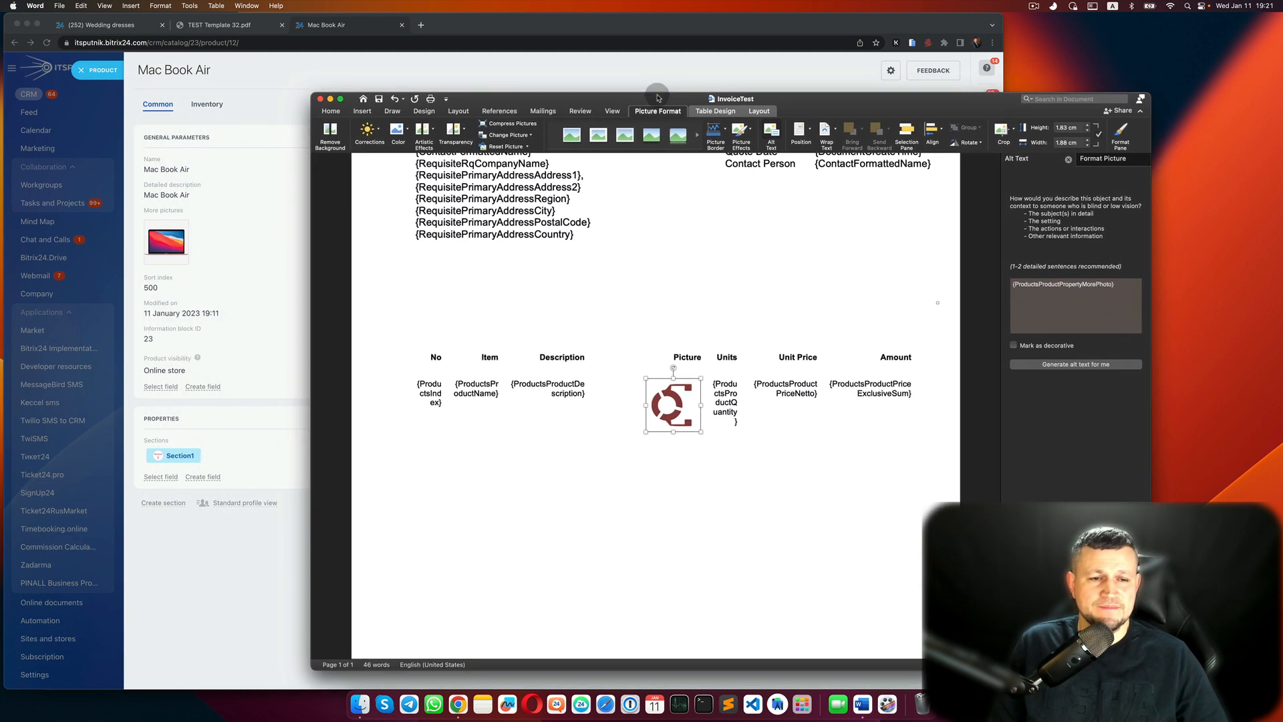
pyautogui.click(277, 204)
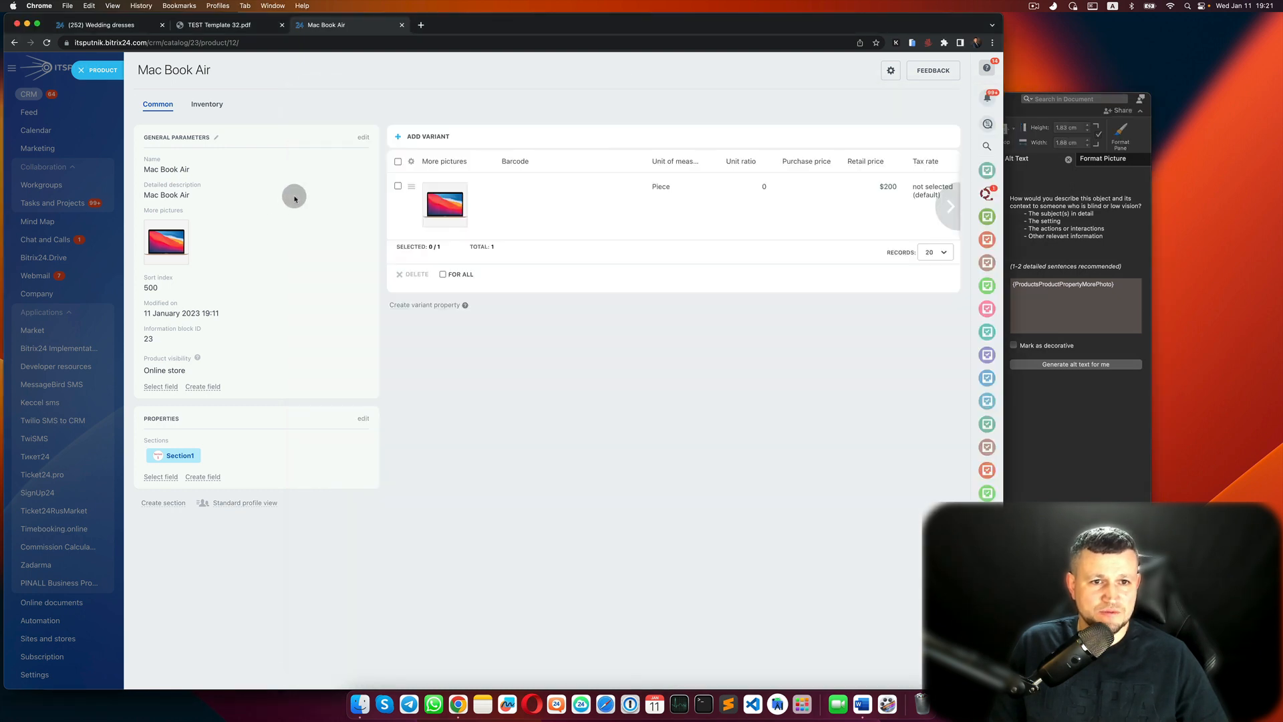
# Close the deal's document preview and search the document template fields for the symbolic code ProductsProductPropertyMorePhoto.
pyautogui.click(123, 27)
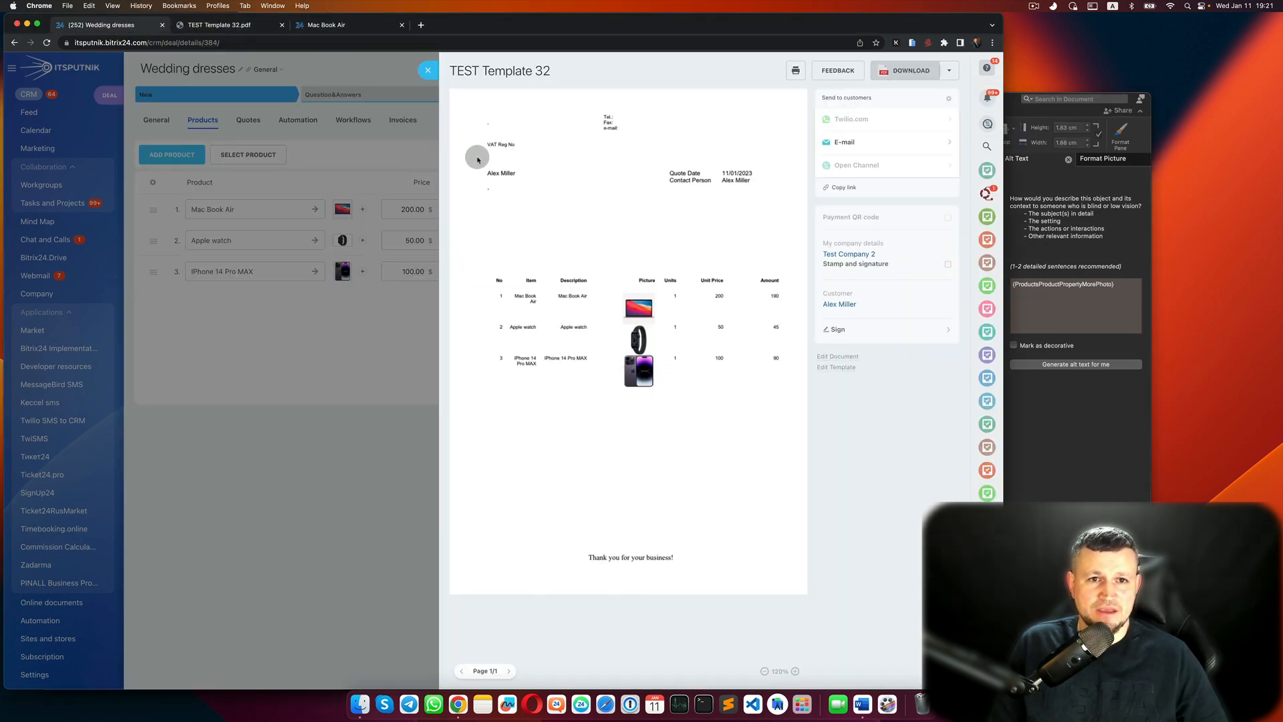
pyautogui.click(427, 70)
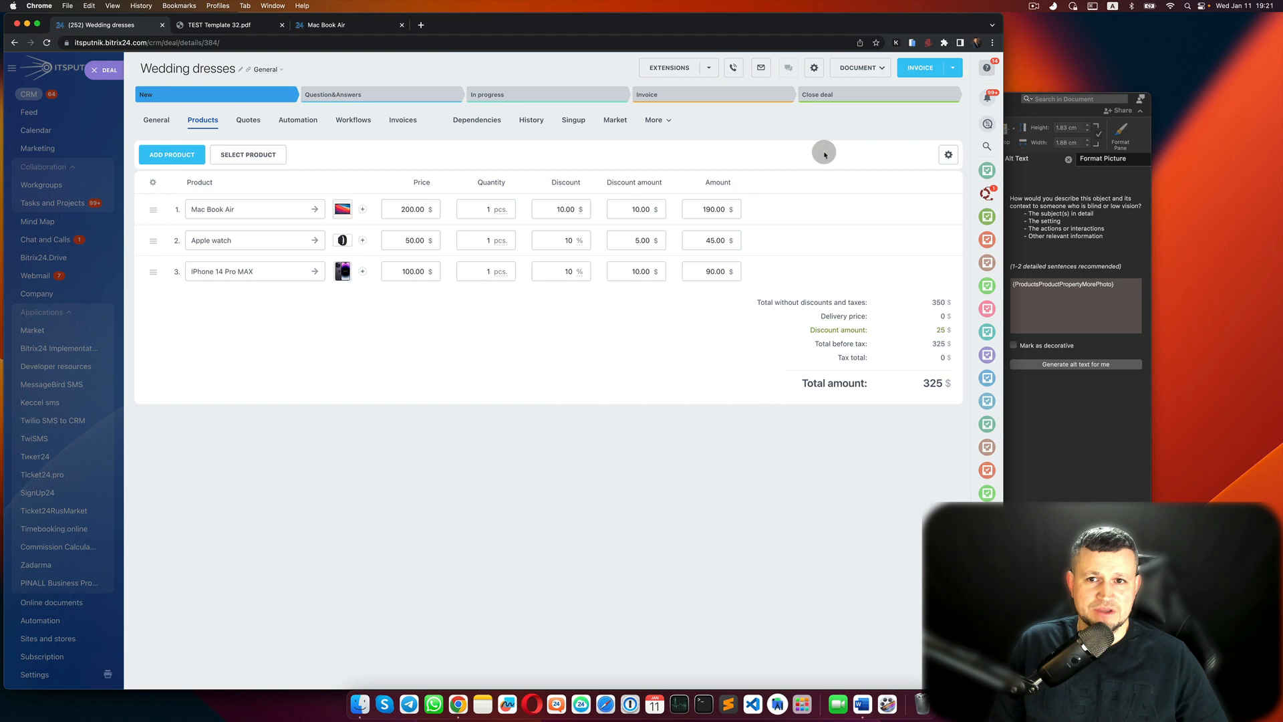
pyautogui.click(814, 68)
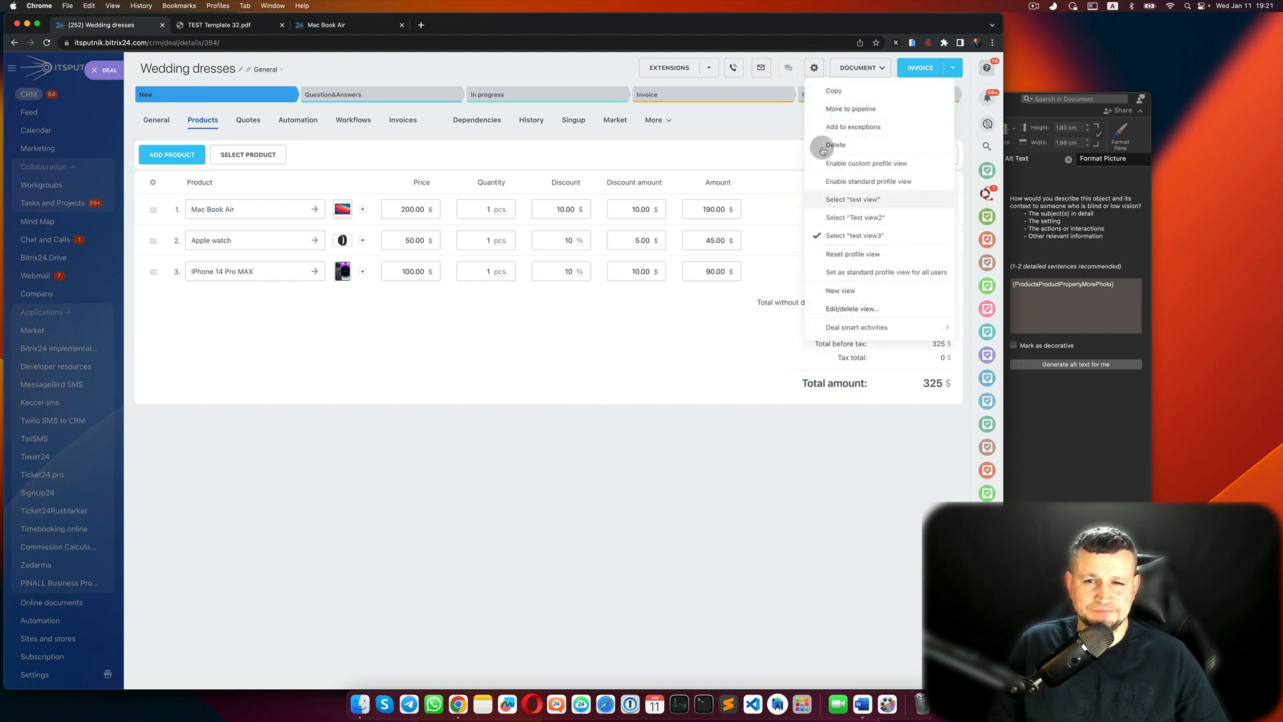
pyautogui.click(860, 68)
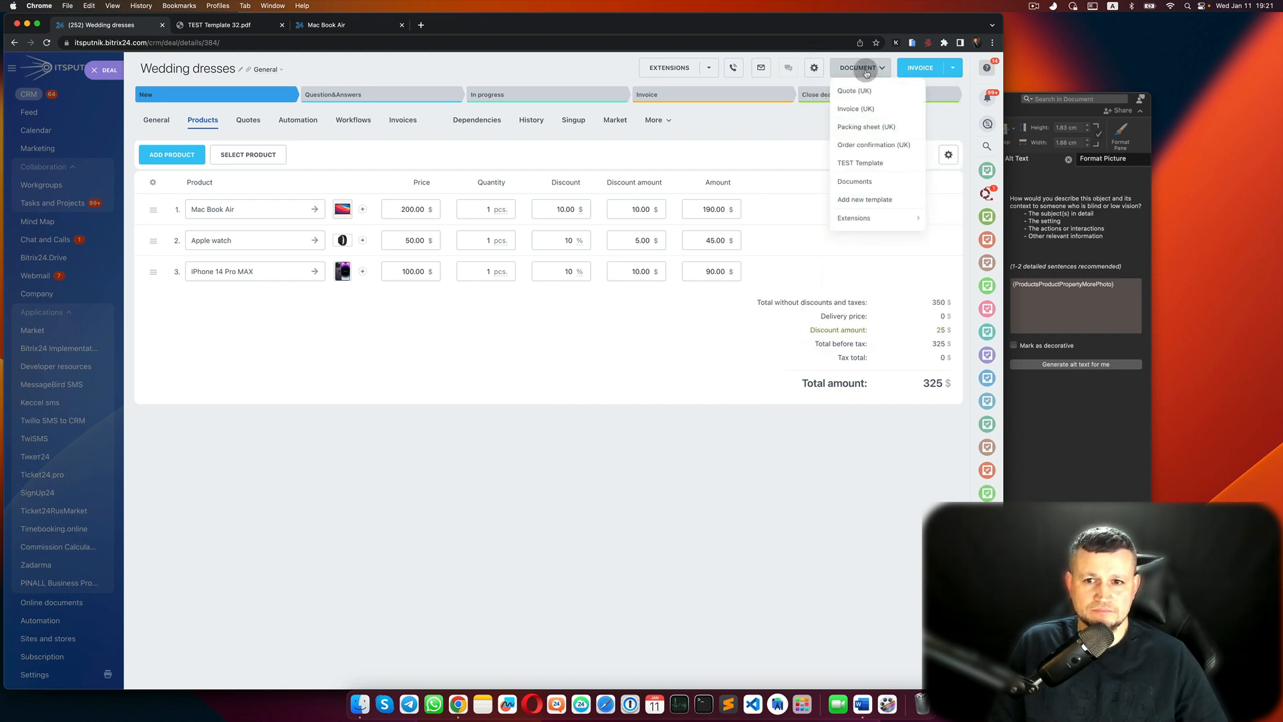
pyautogui.click(895, 199)
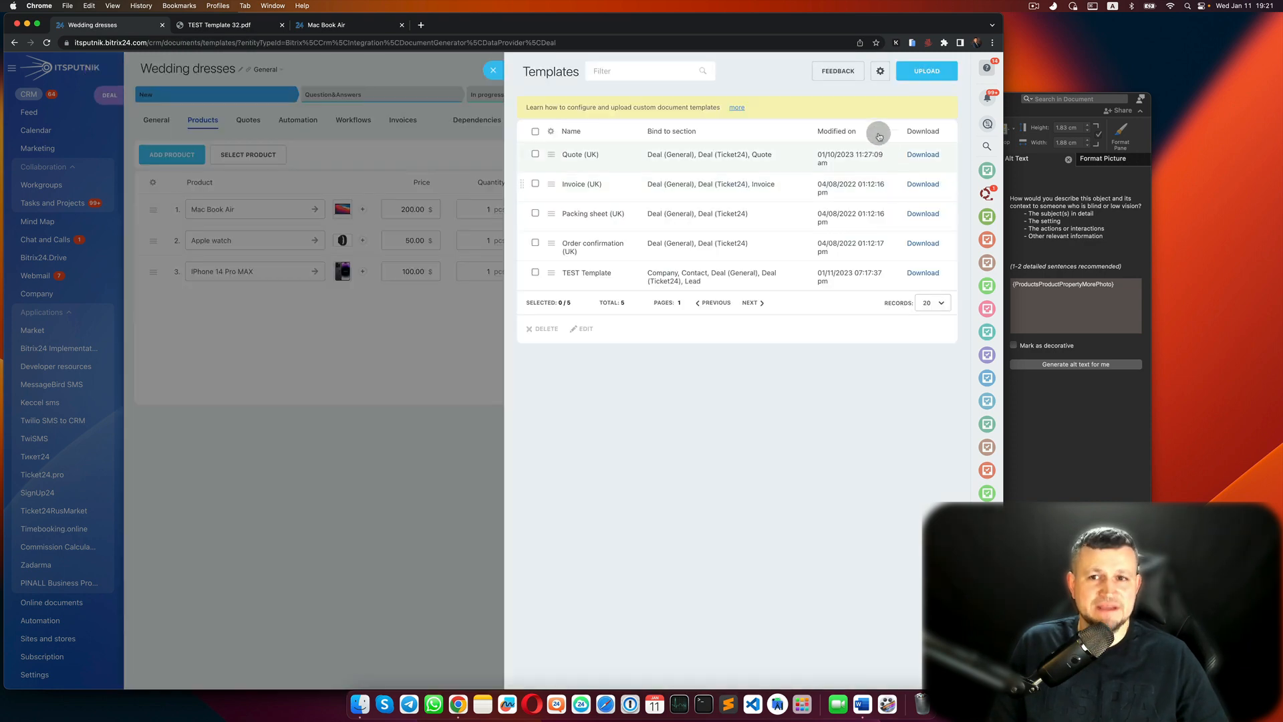
pyautogui.click(882, 71)
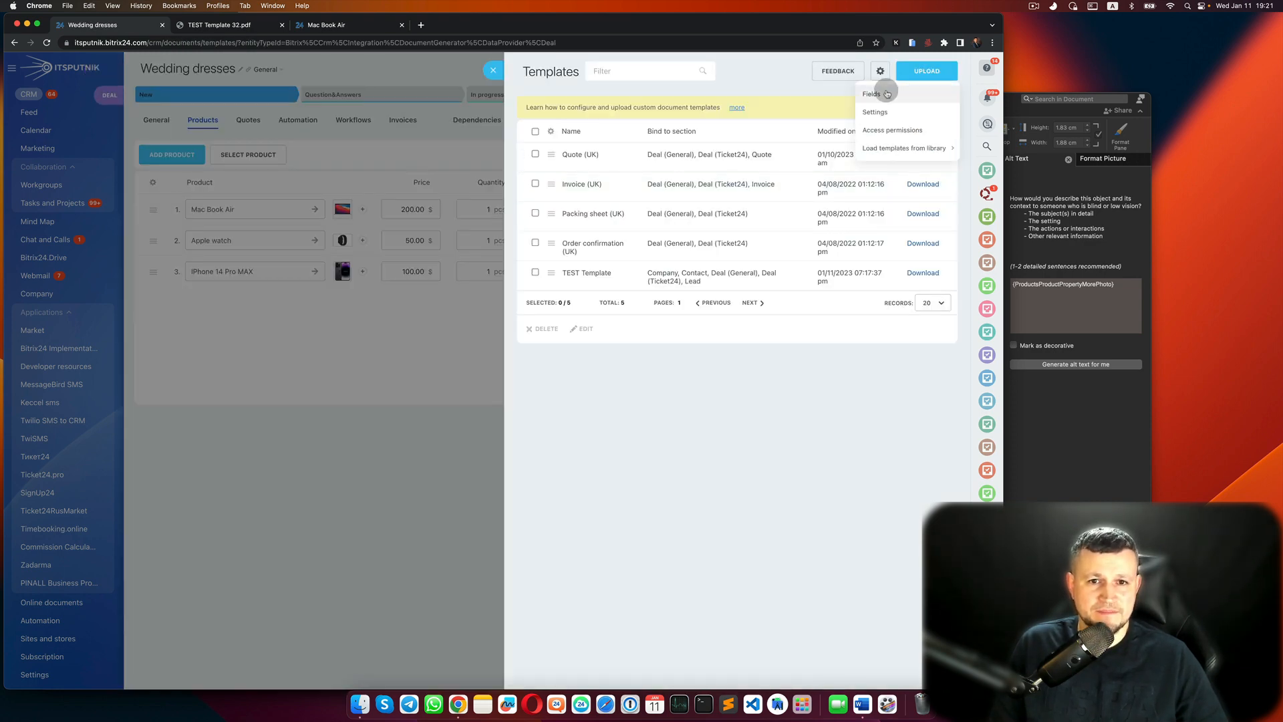
pyautogui.click(887, 94)
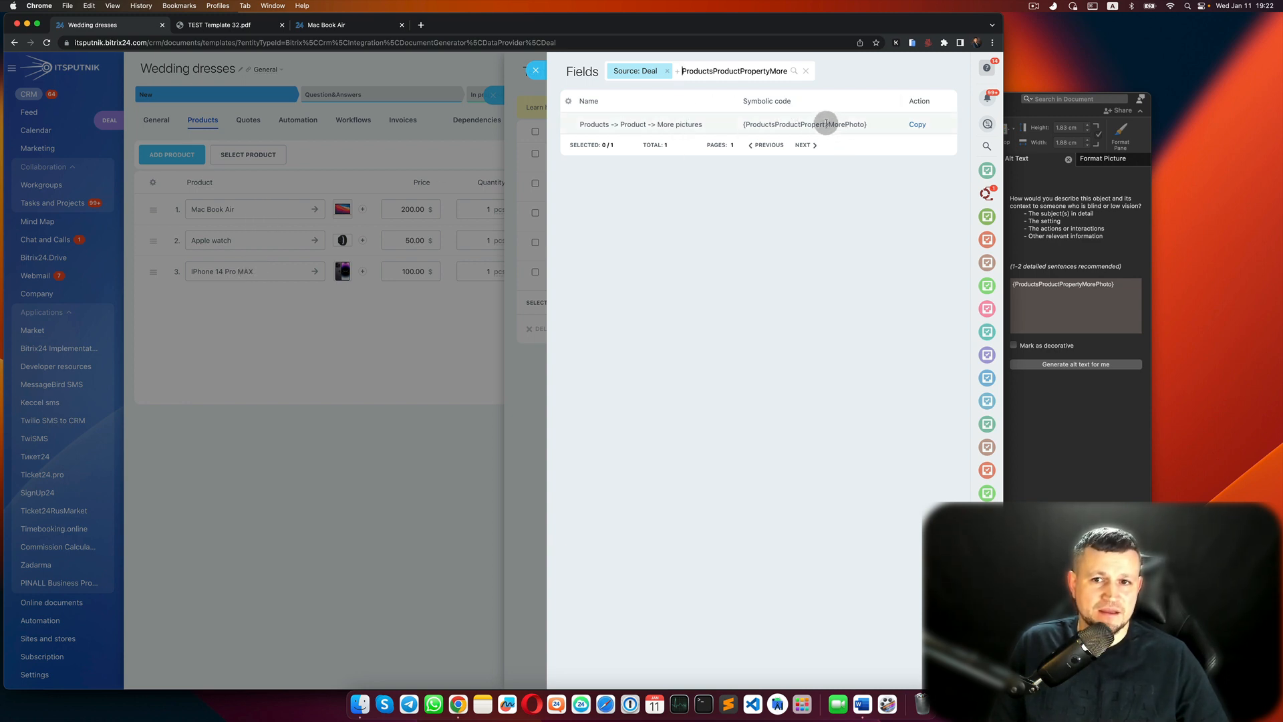
# Compare the found symbolic code with the placeholder image's alt text in Word and the Mac Book Air product's More pictures field.
pyautogui.moveTo(828, 124); pyautogui.dragTo(873, 127)
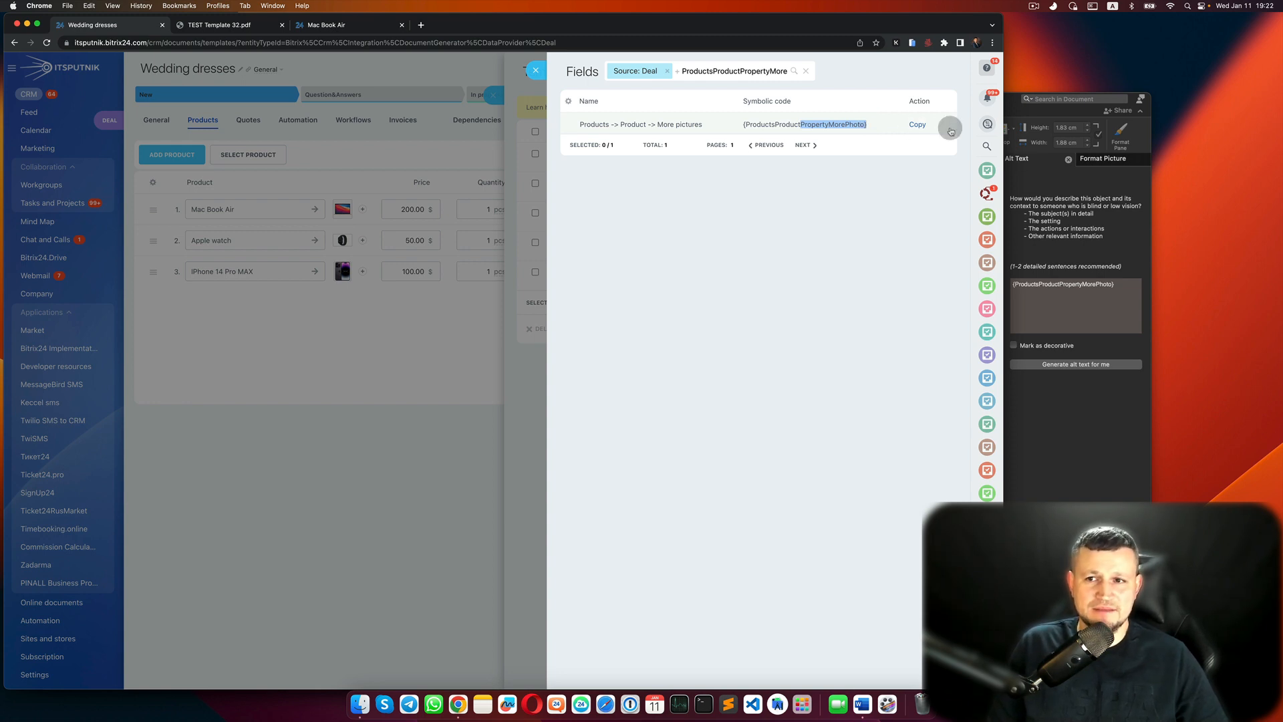
pyautogui.click(1070, 304)
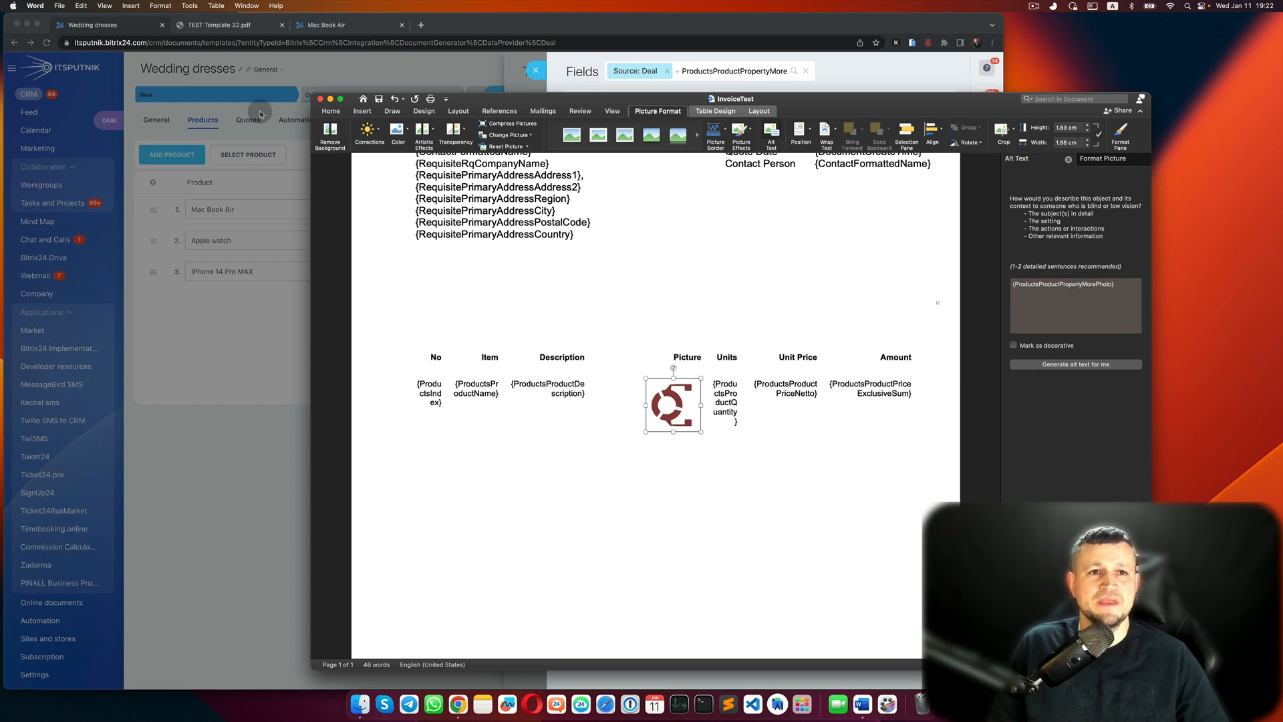
pyautogui.click(342, 25)
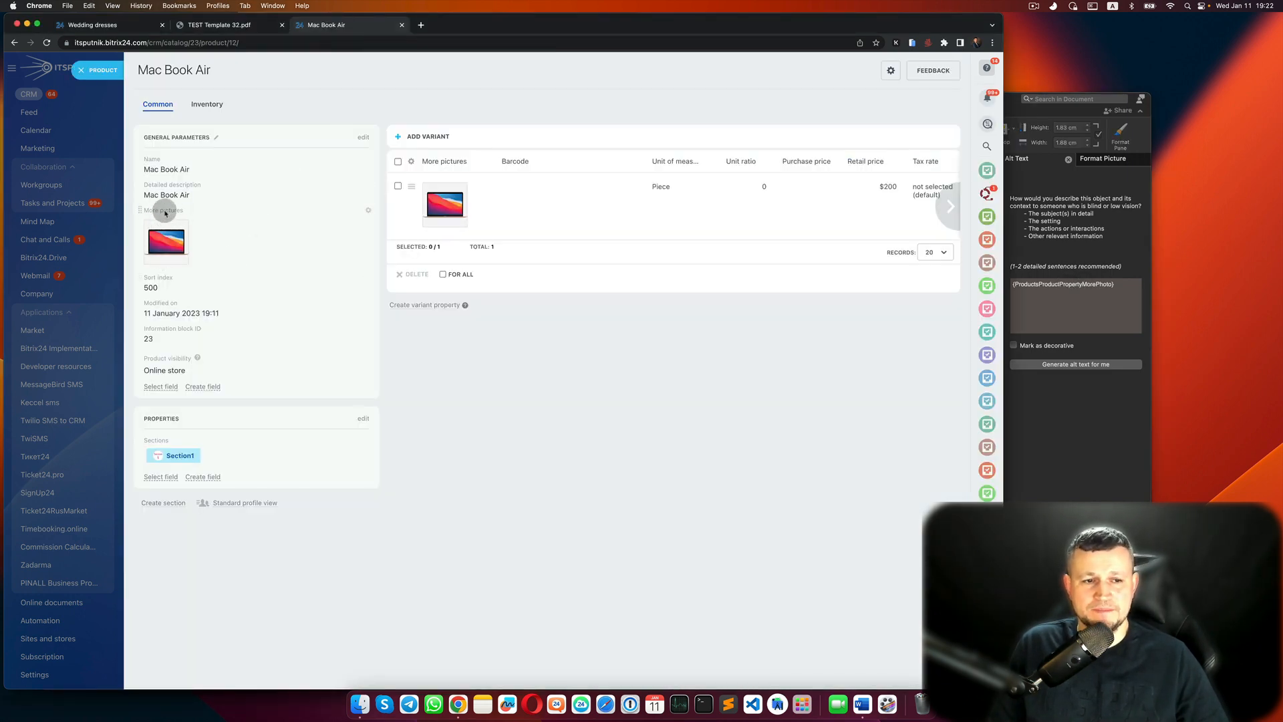
# Return to the deal's template list, open TEST Template for editing and replace its file with InvoiceTest.docx.
pyautogui.click(105, 30)
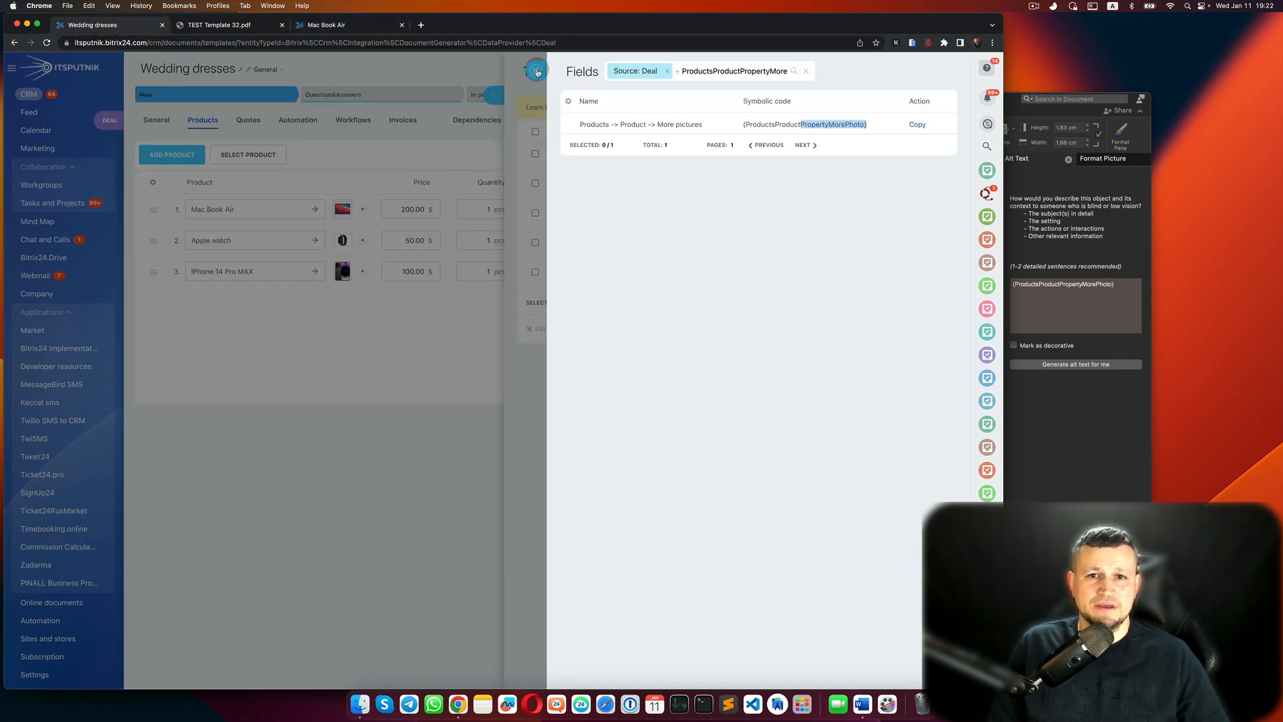
pyautogui.click(537, 71)
pyautogui.click(558, 277)
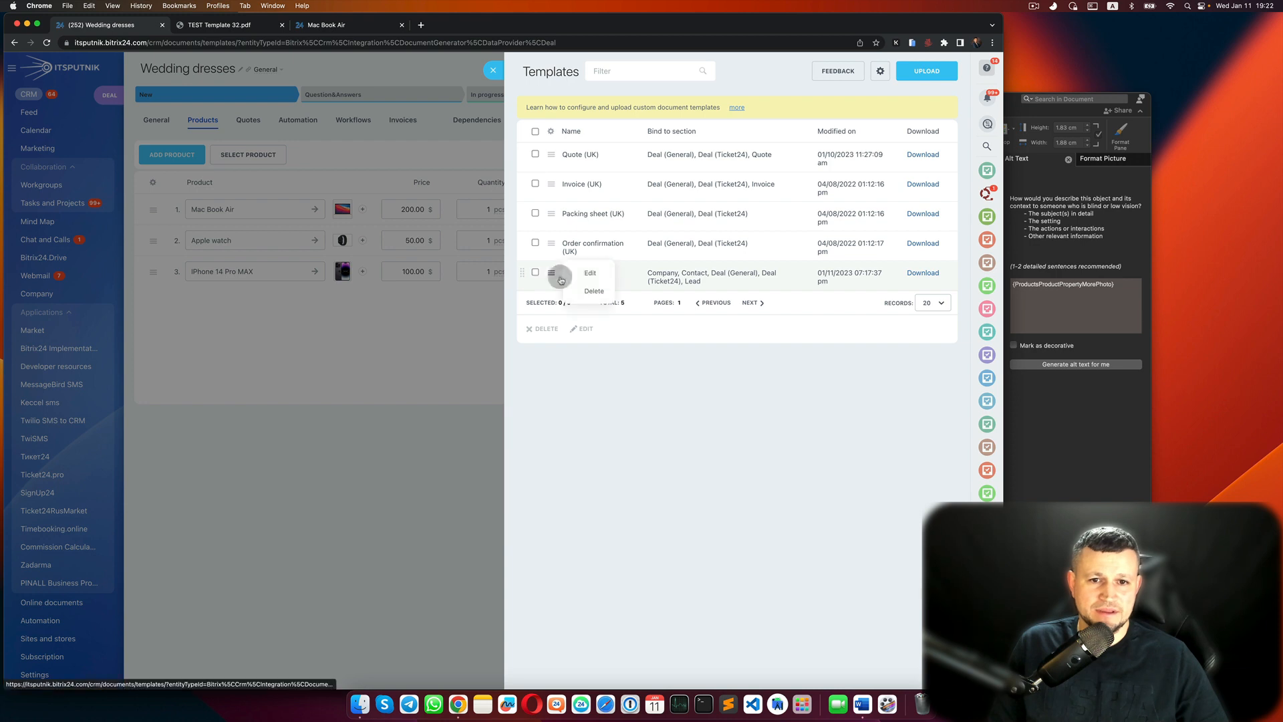
pyautogui.click(590, 273)
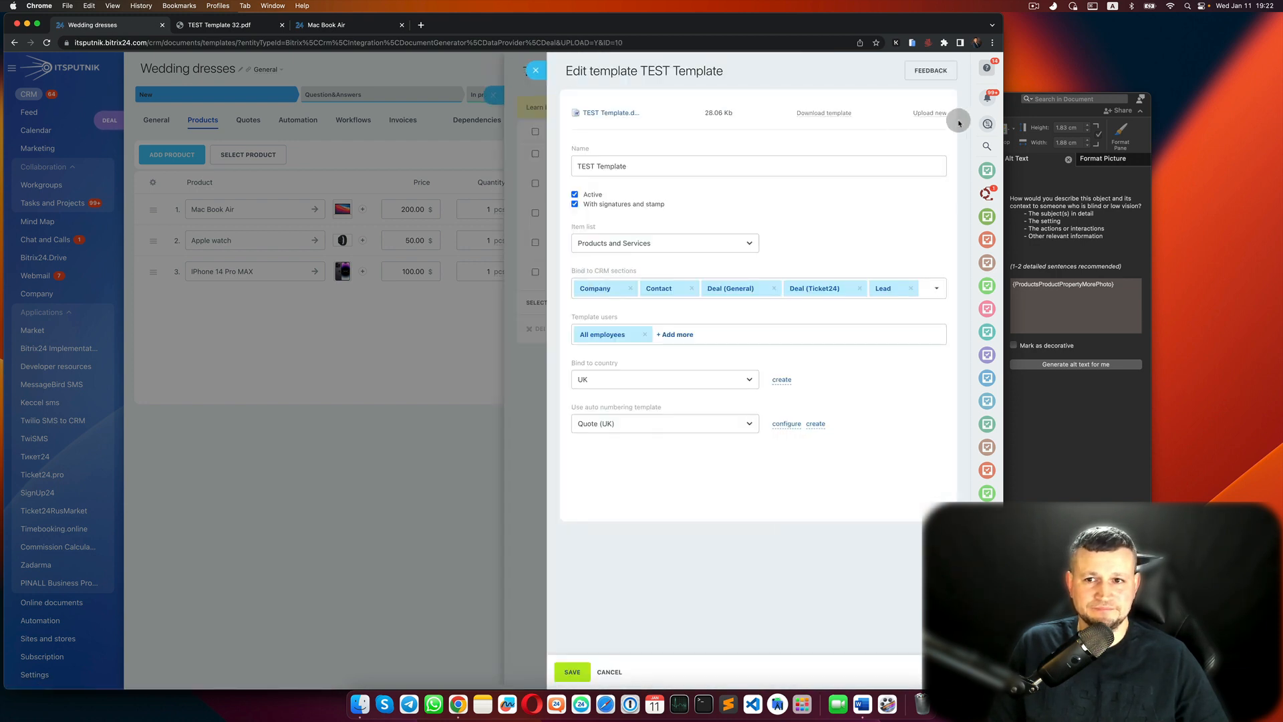
pyautogui.click(934, 115)
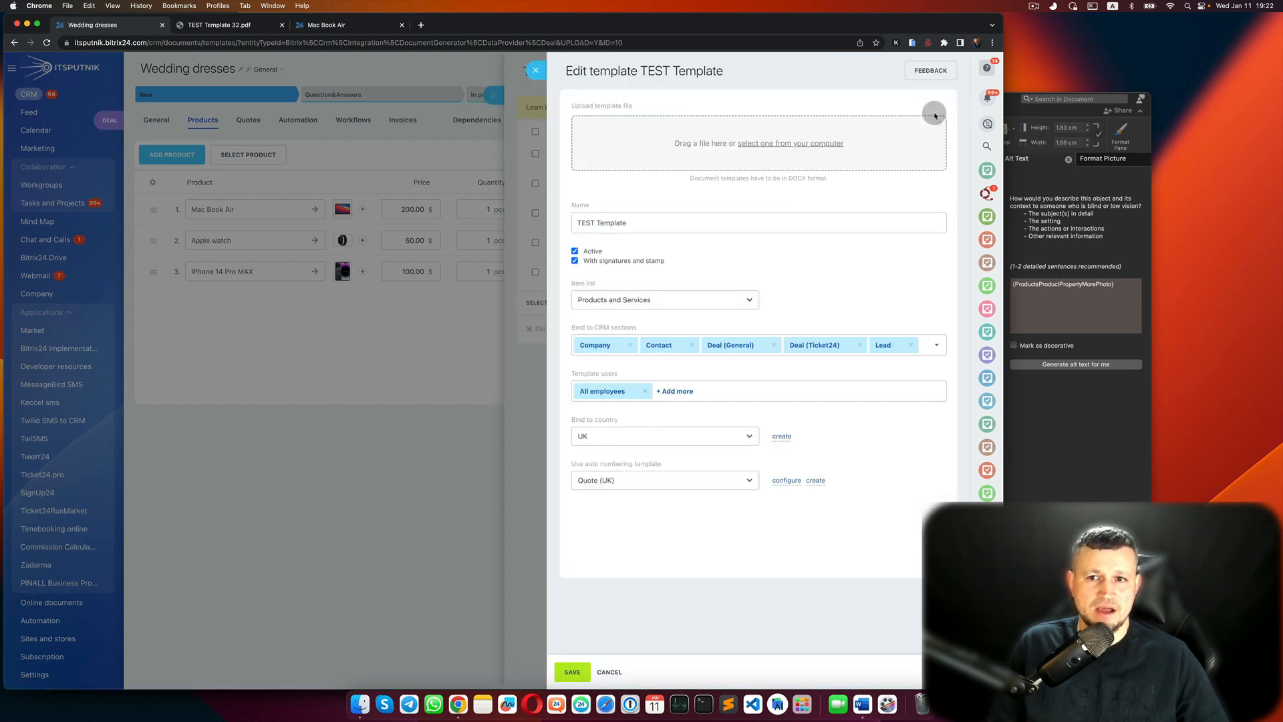
pyautogui.click(821, 147)
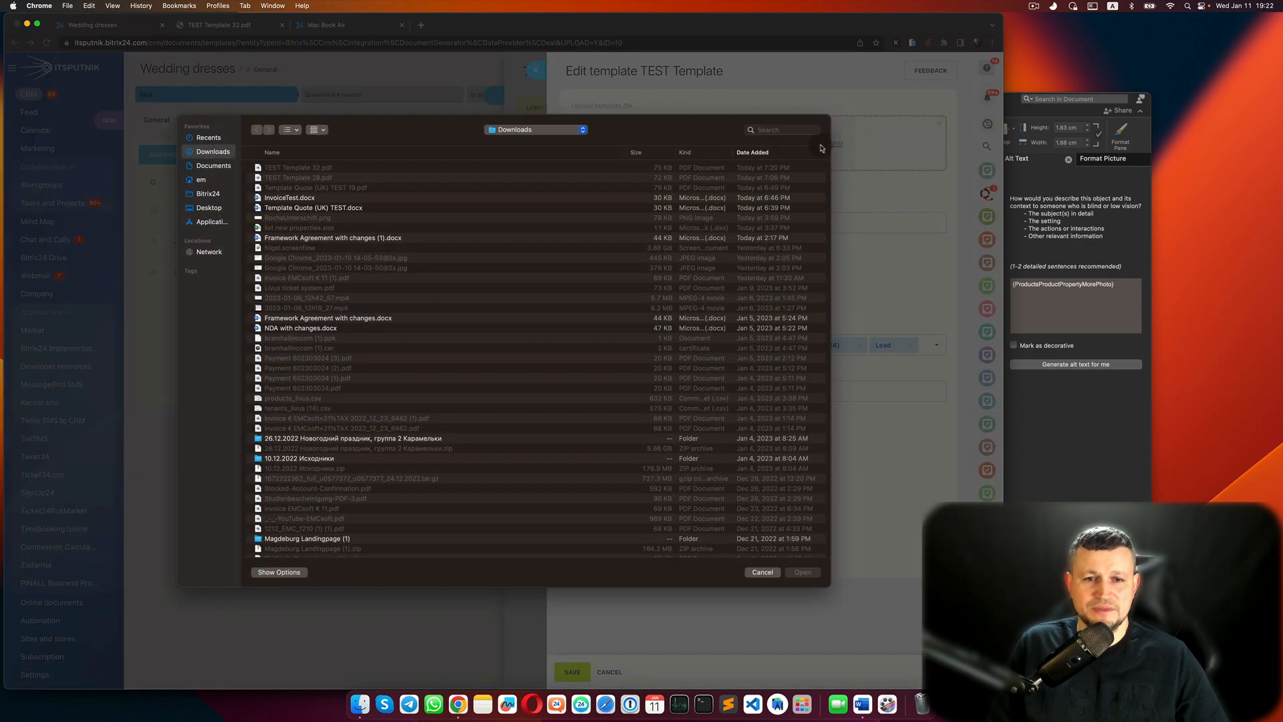
pyautogui.doubleClick(312, 199)
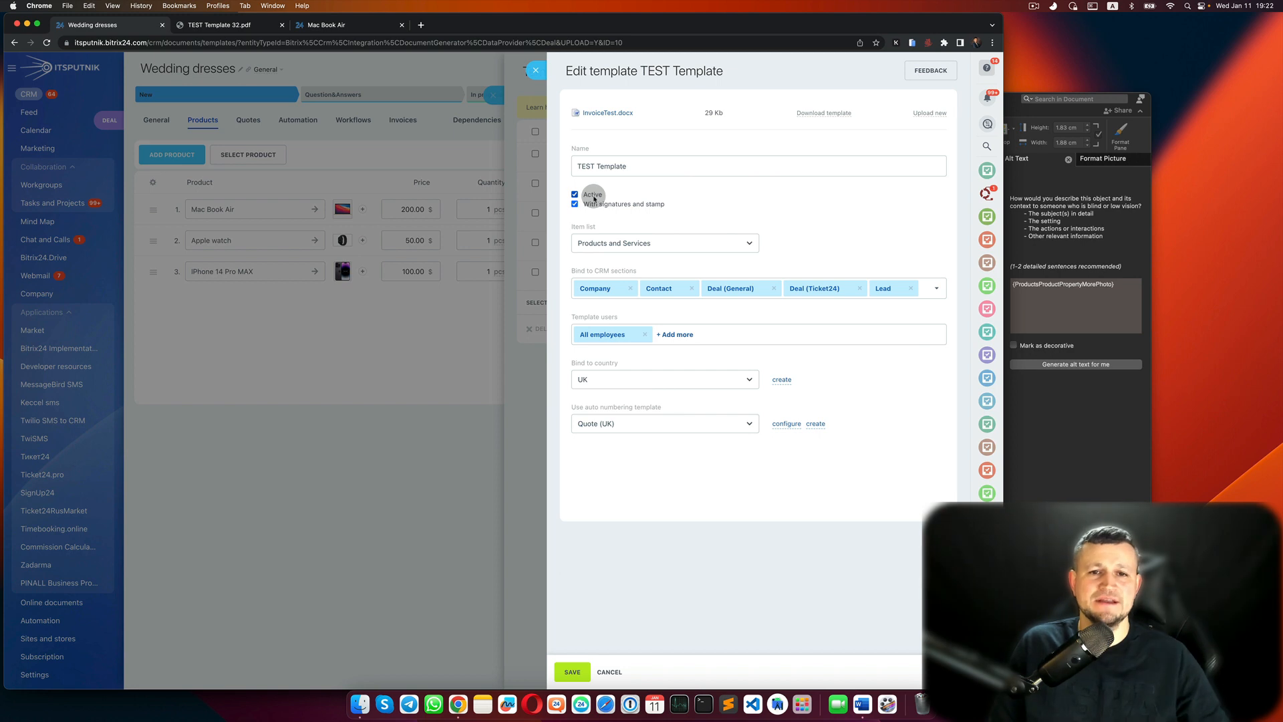
# Point out the signatures and stamp option, set the template's item list to Products and view the template user choices.
pyautogui.moveTo(583, 203); pyautogui.dragTo(671, 205)
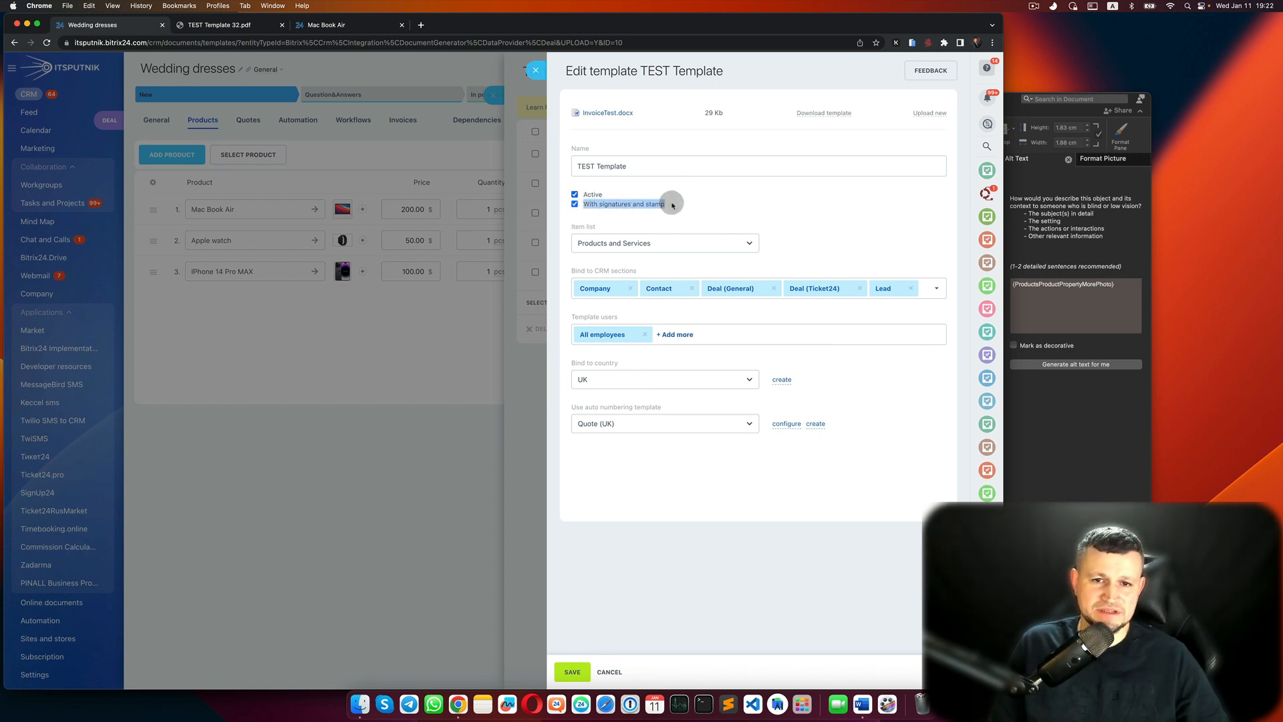
pyautogui.click(650, 245)
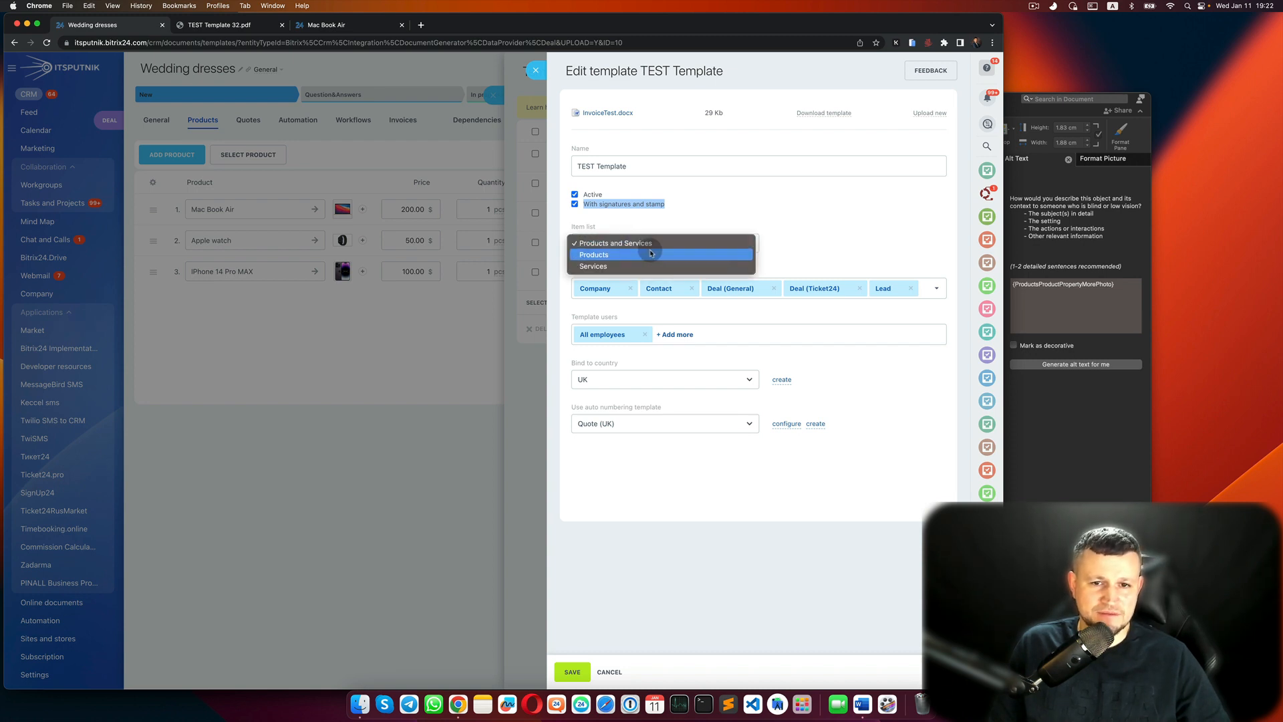
pyautogui.click(650, 254)
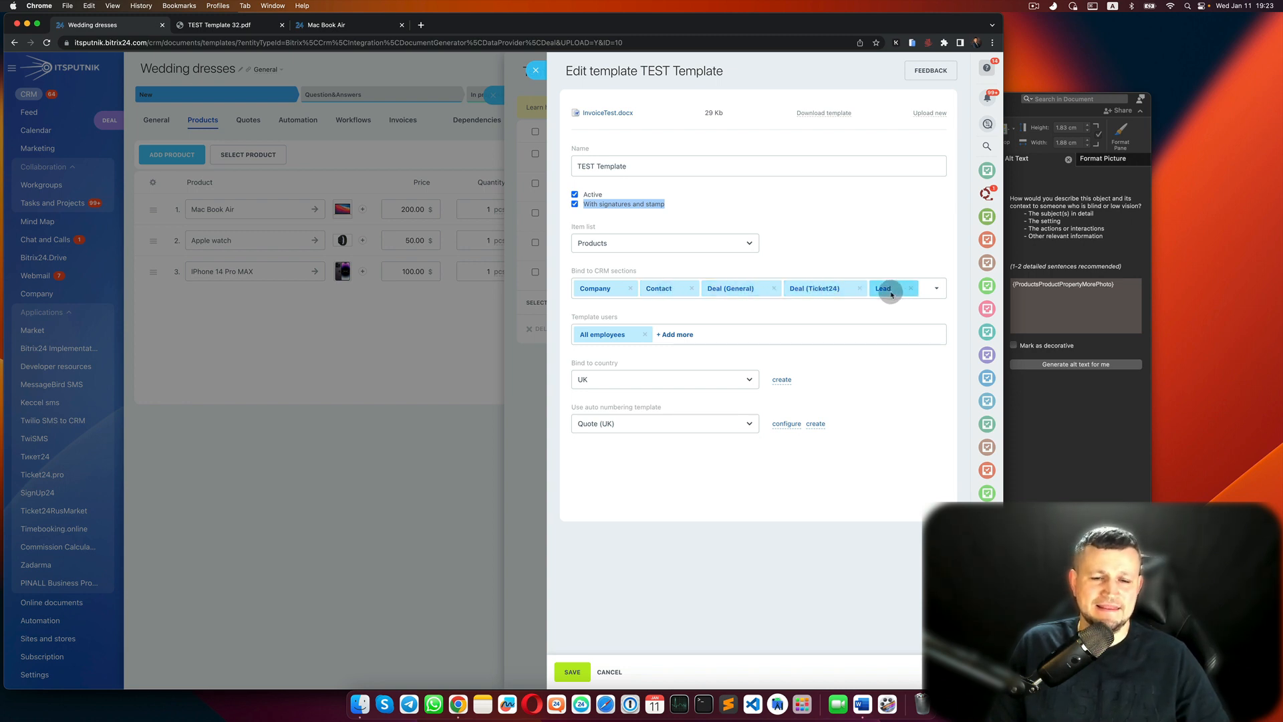
pyautogui.click(675, 334)
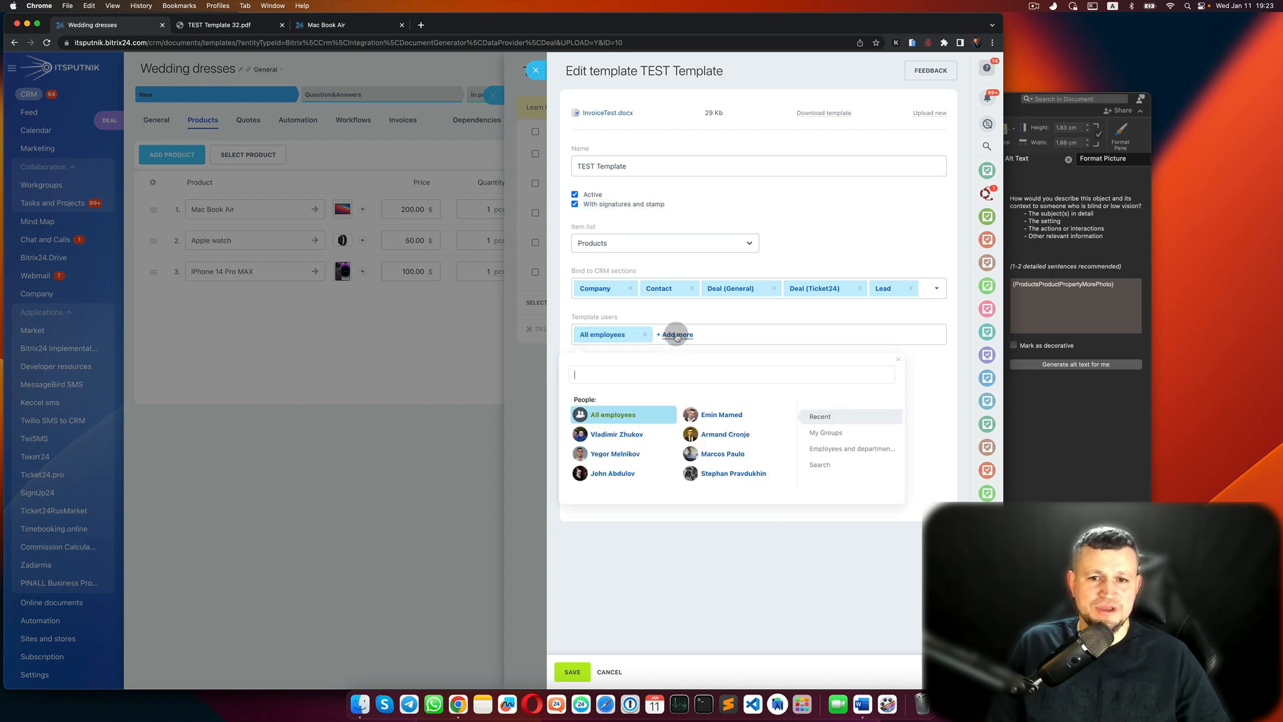
pyautogui.click(895, 359)
pyautogui.click(721, 336)
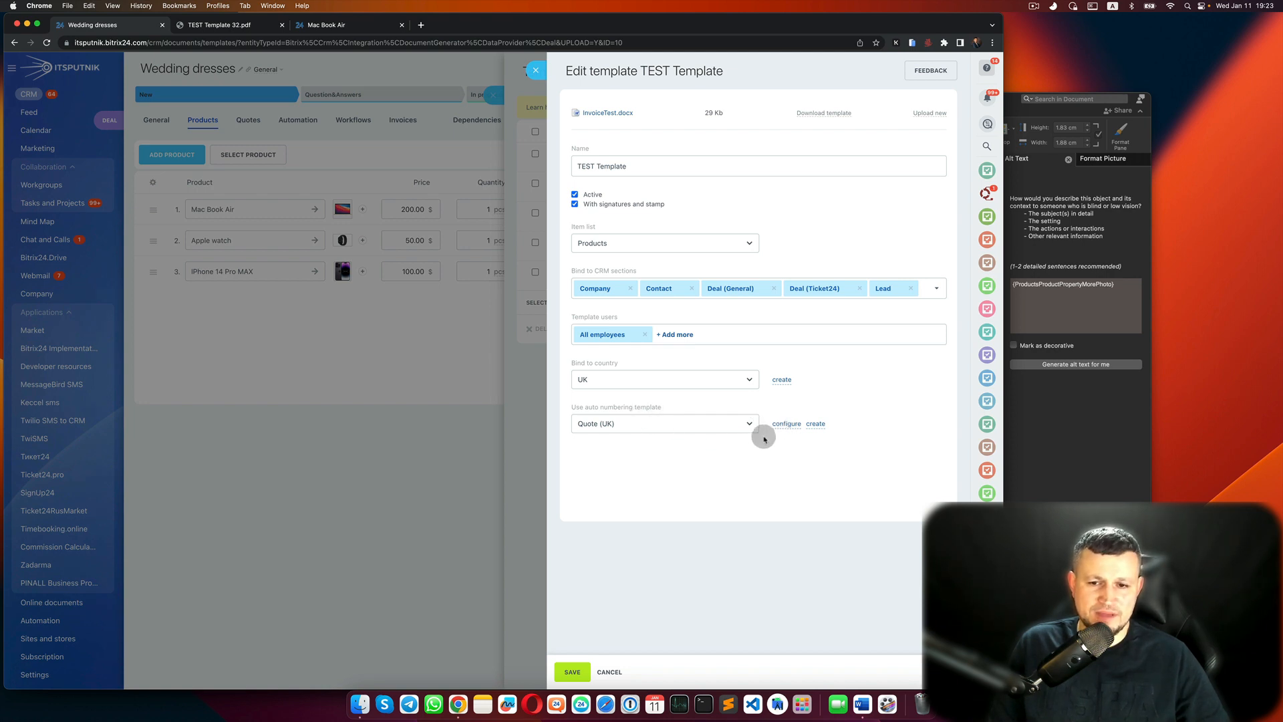
# Examine and save the Quote (UK) auto numbering settings, and close the template form and template list without saving the template.
pyautogui.click(786, 424)
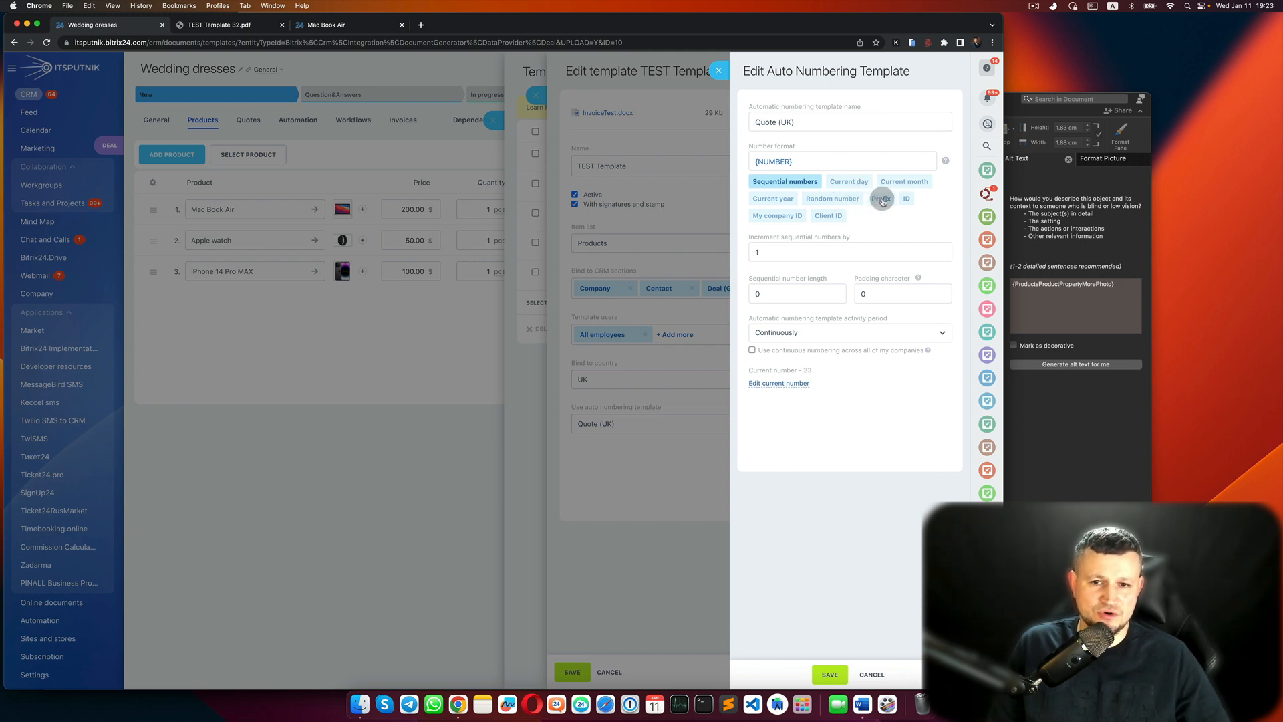
pyautogui.click(832, 674)
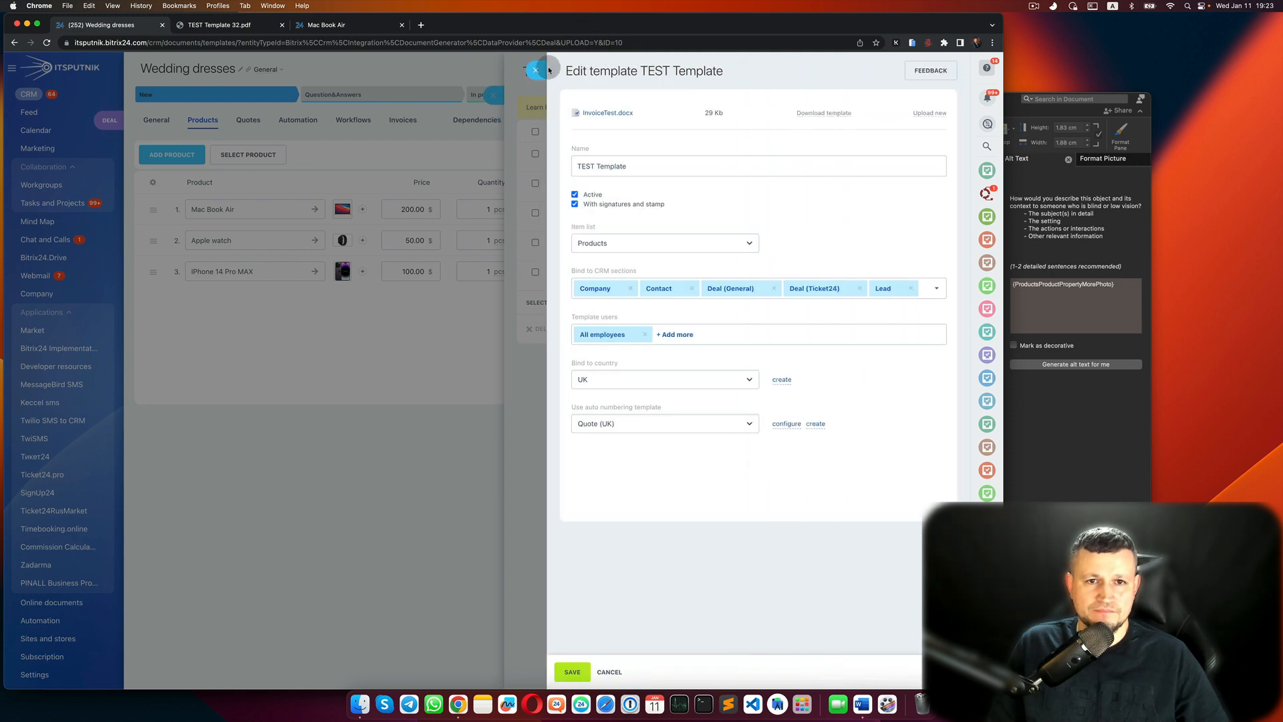
pyautogui.click(544, 75)
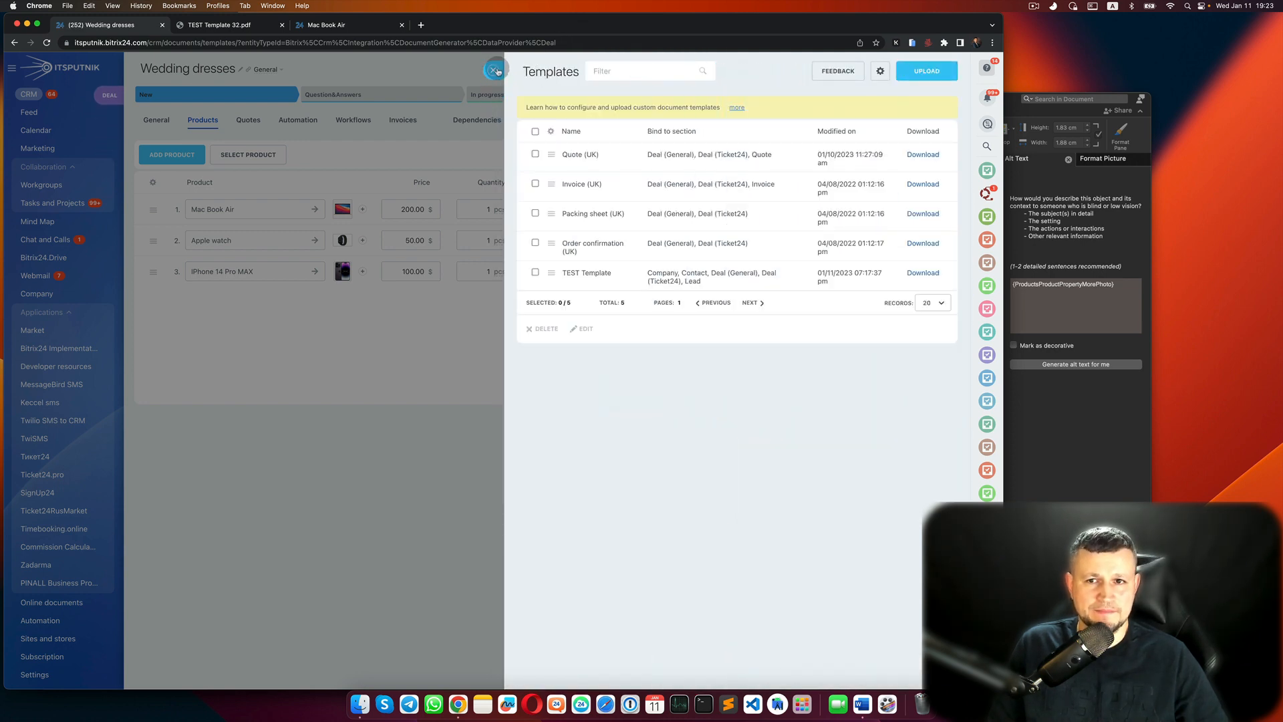
pyautogui.click(495, 70)
# Generate a document from TEST Template for the Wedding dresses deal, assigning a new number.
pyautogui.click(860, 68)
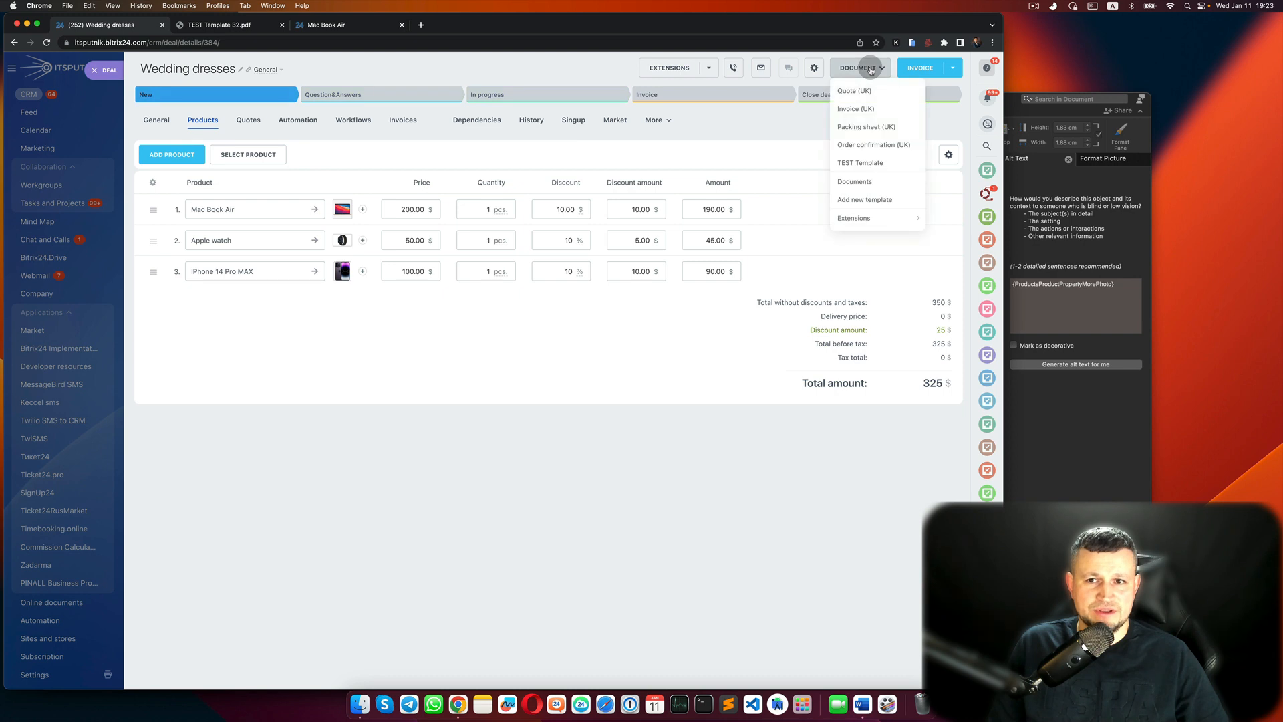
pyautogui.click(877, 164)
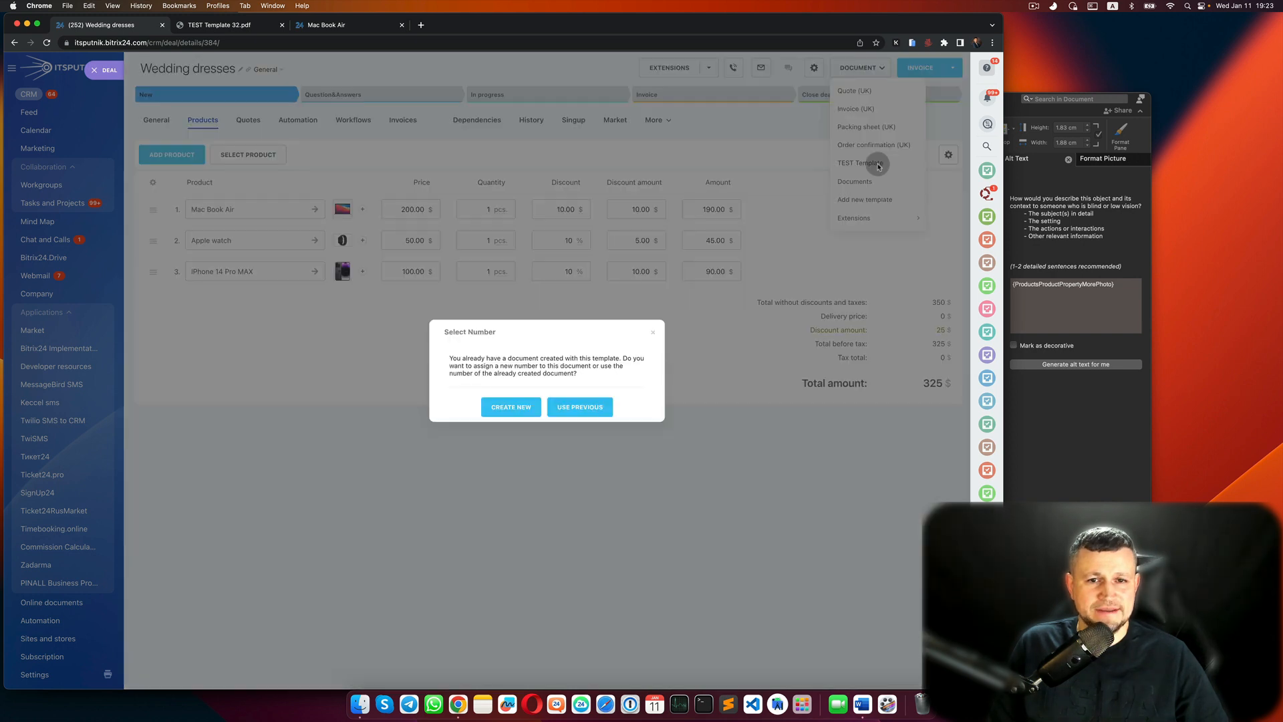
pyautogui.click(518, 407)
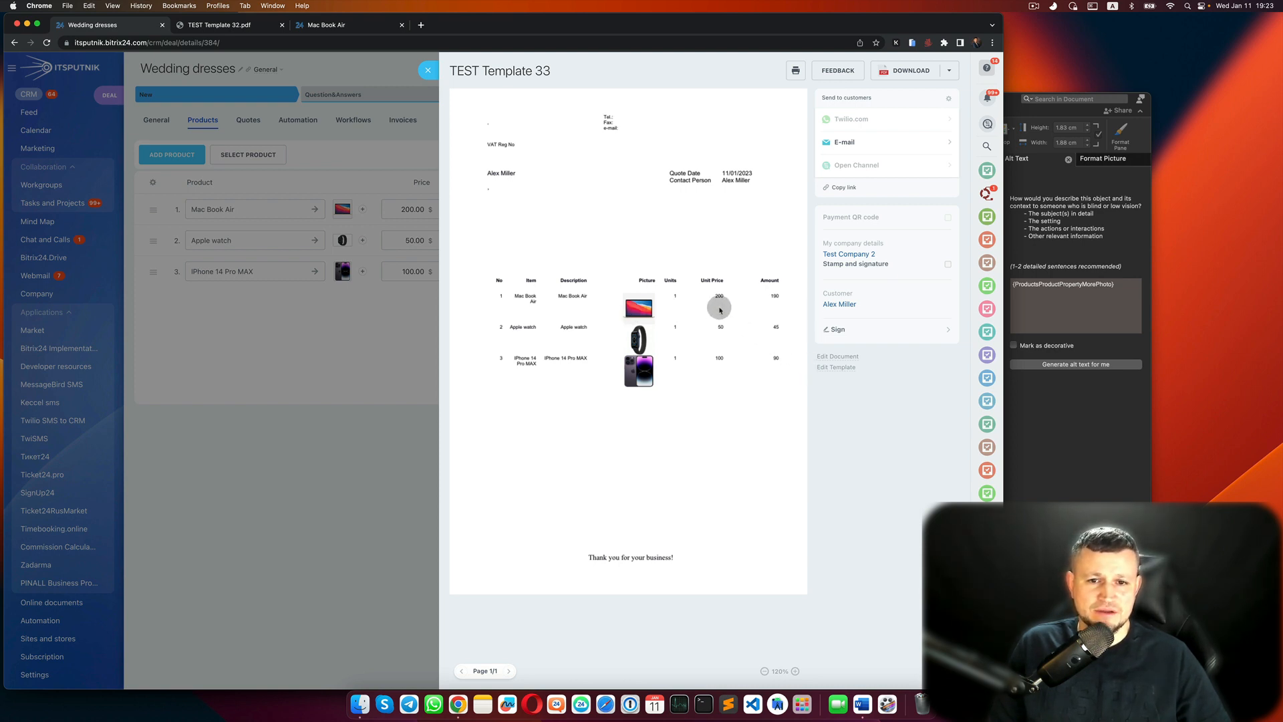
# Compare the generated document with the placeholder image in the Word template, and open TEST Template for editing.
pyautogui.click(1095, 288)
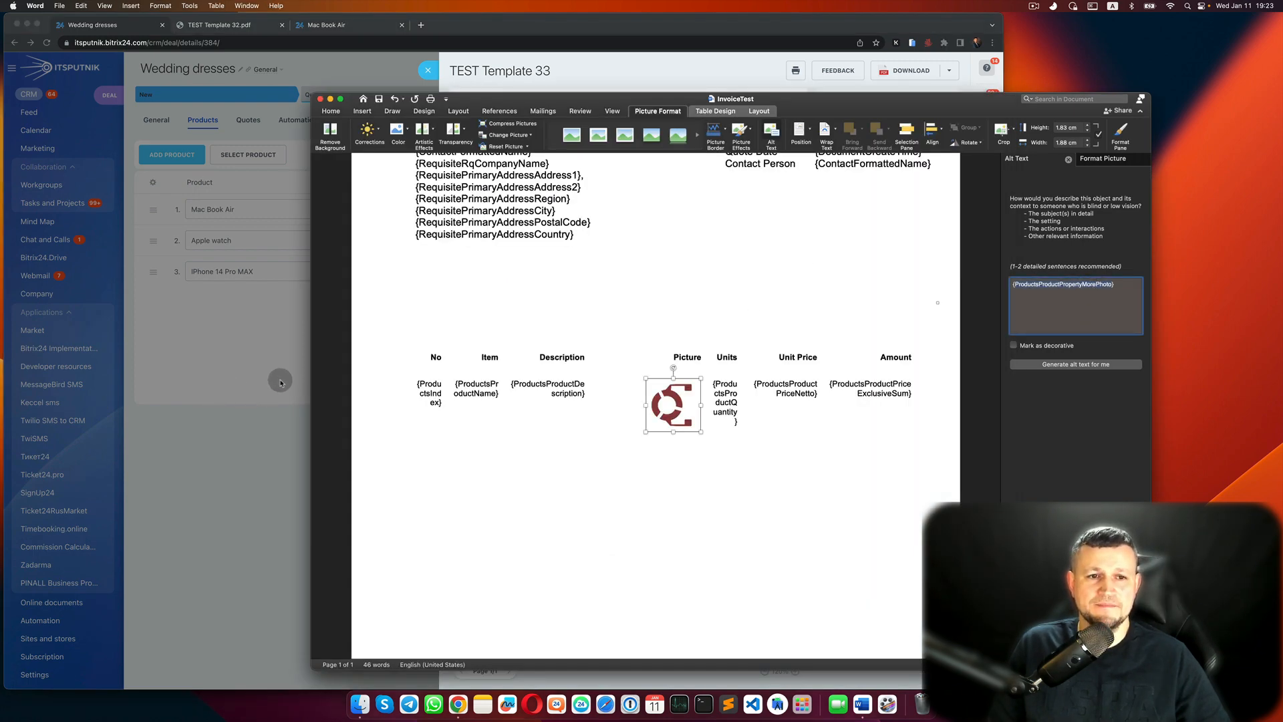
pyautogui.click(708, 60)
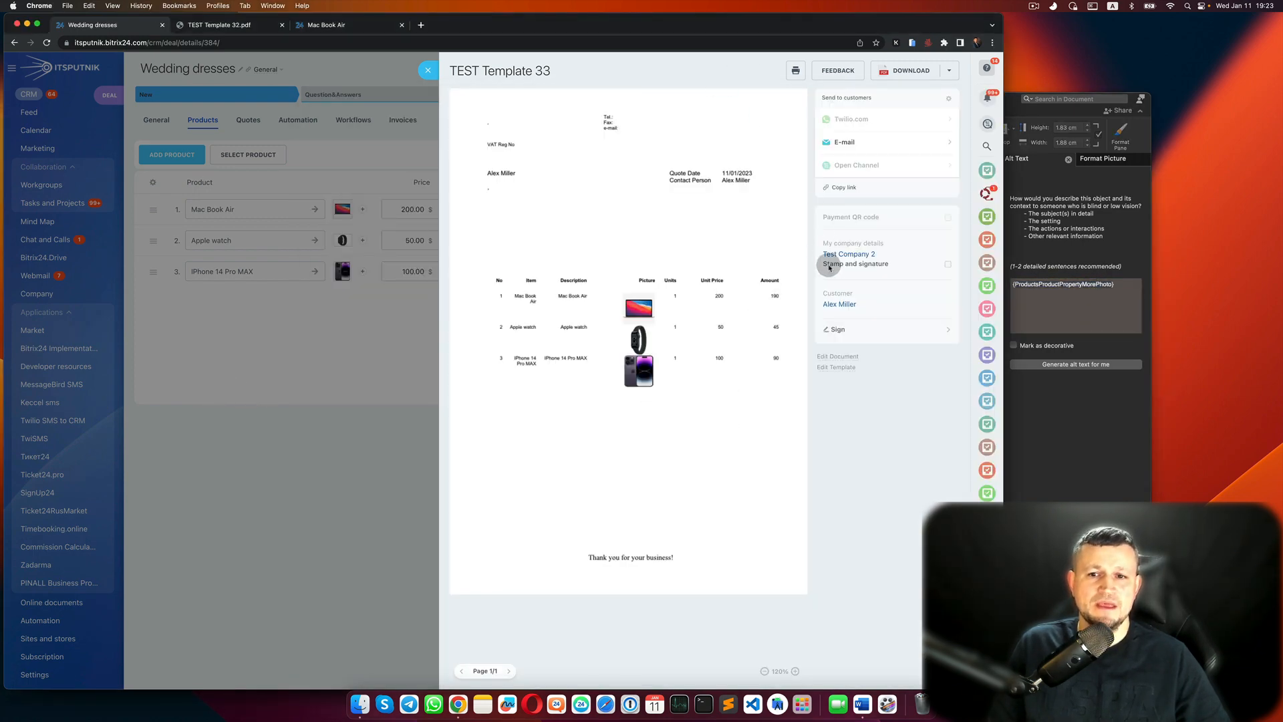
pyautogui.click(841, 367)
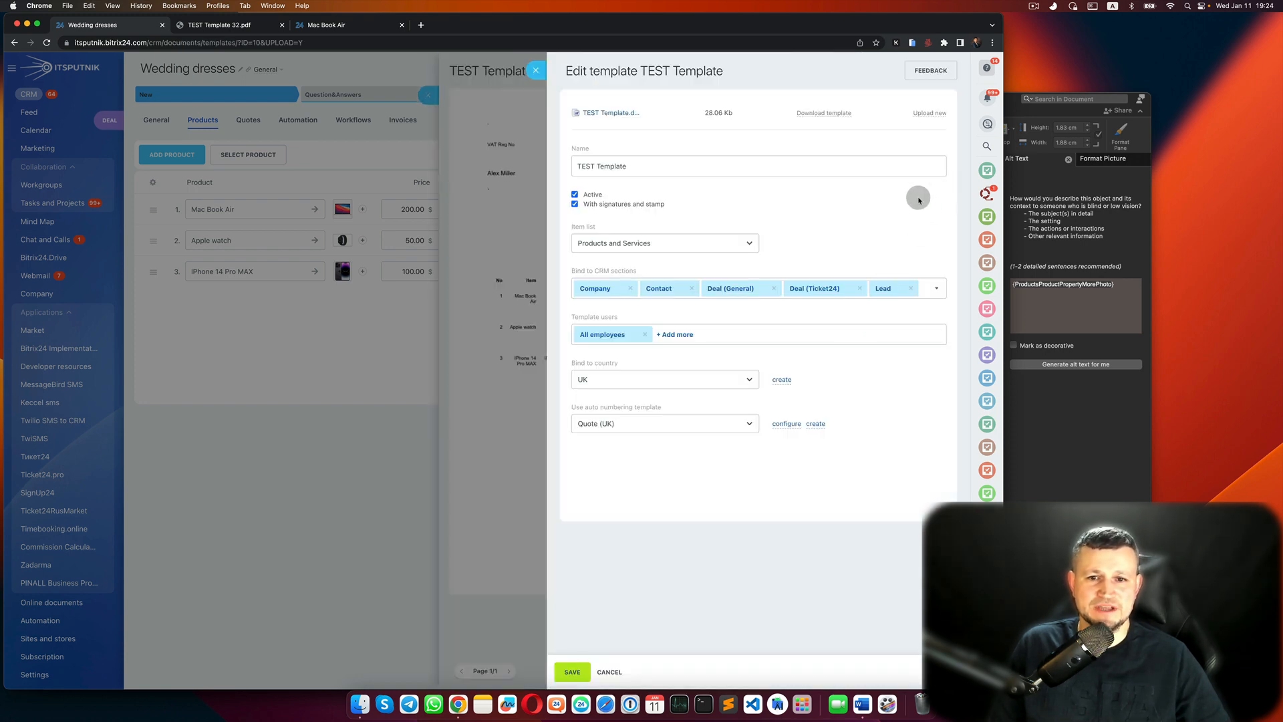
# Switch to Word and change the Picture column heading in InvoiceTest to More Picture.
pyautogui.click(862, 703)
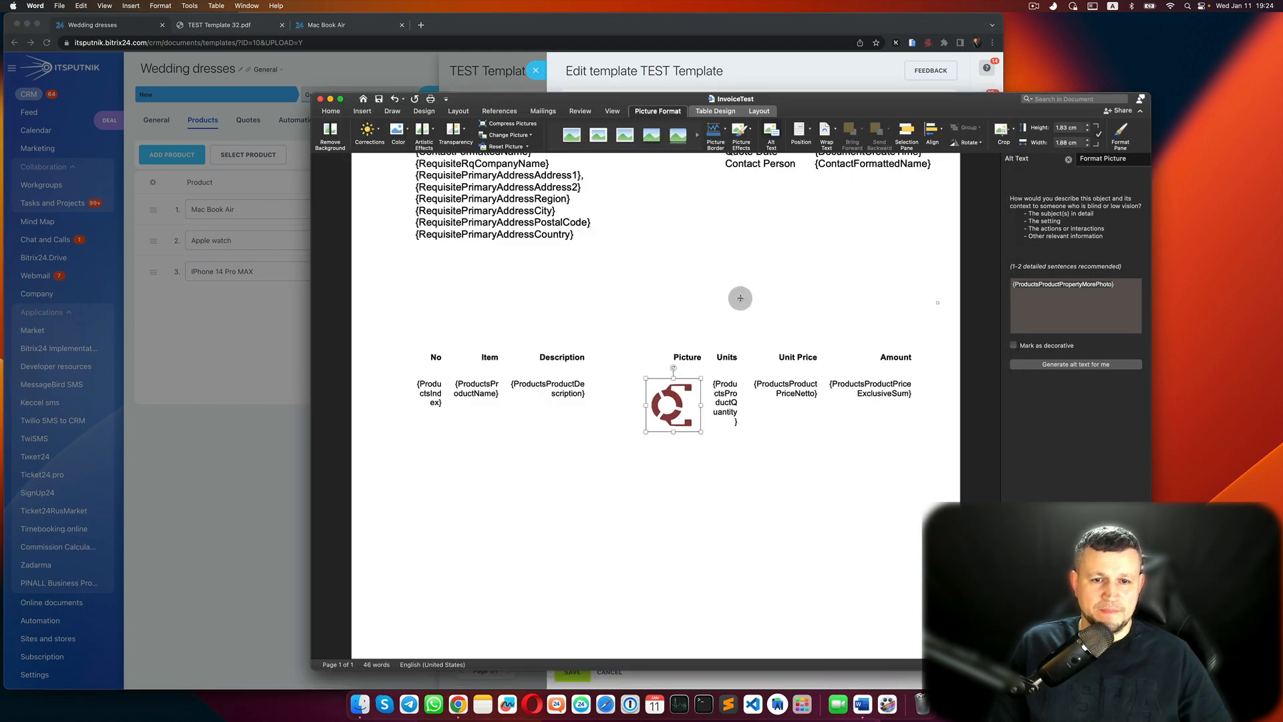
pyautogui.click(698, 360)
pyautogui.click(674, 357)
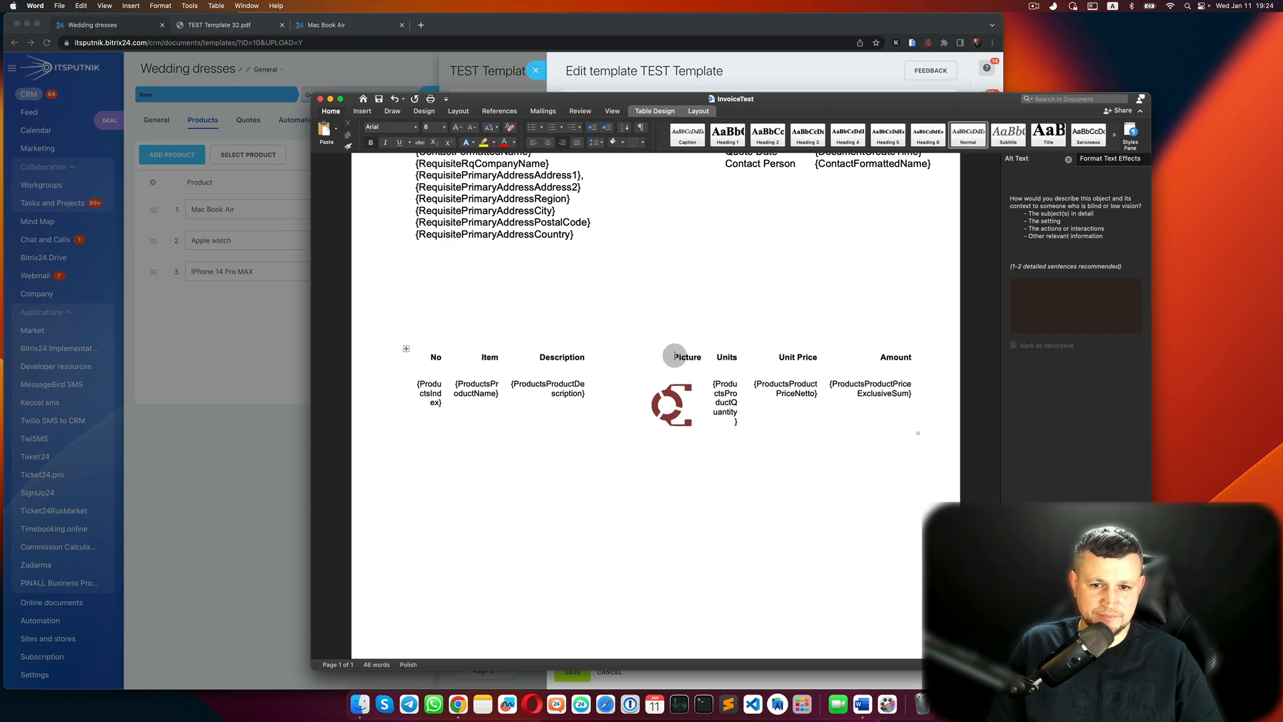
pyautogui.write('M')
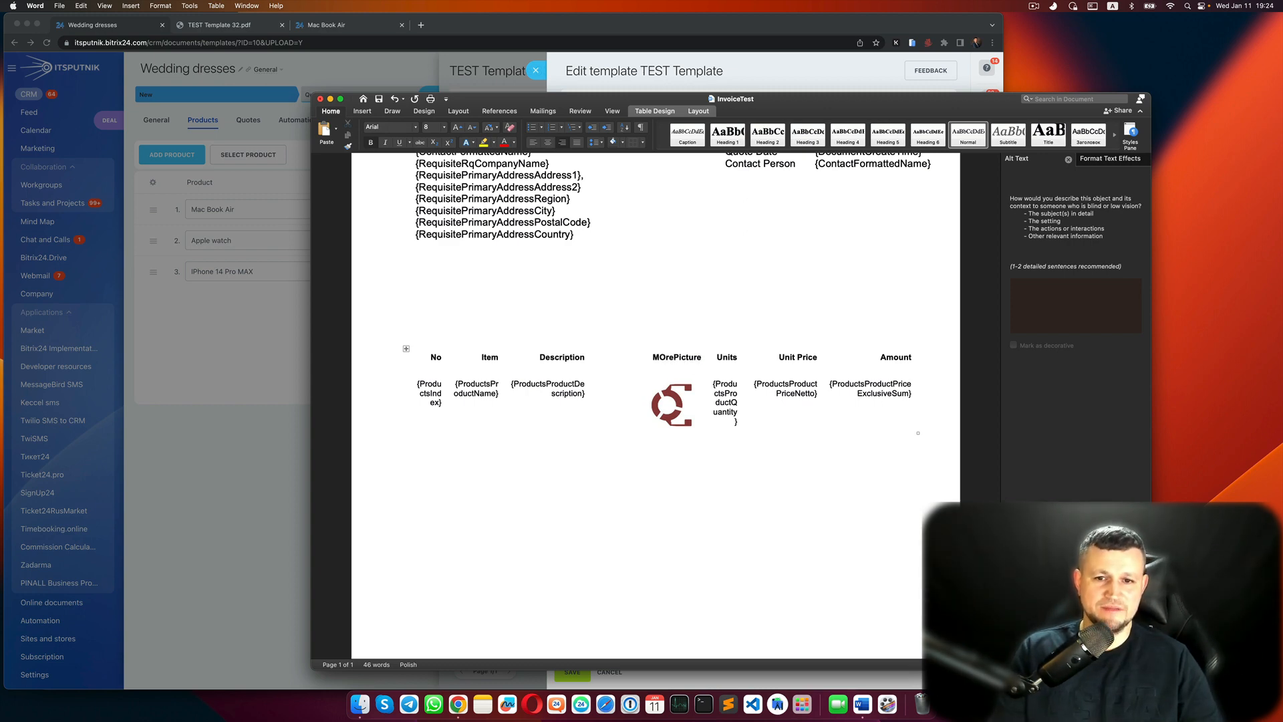
pyautogui.write('ore')
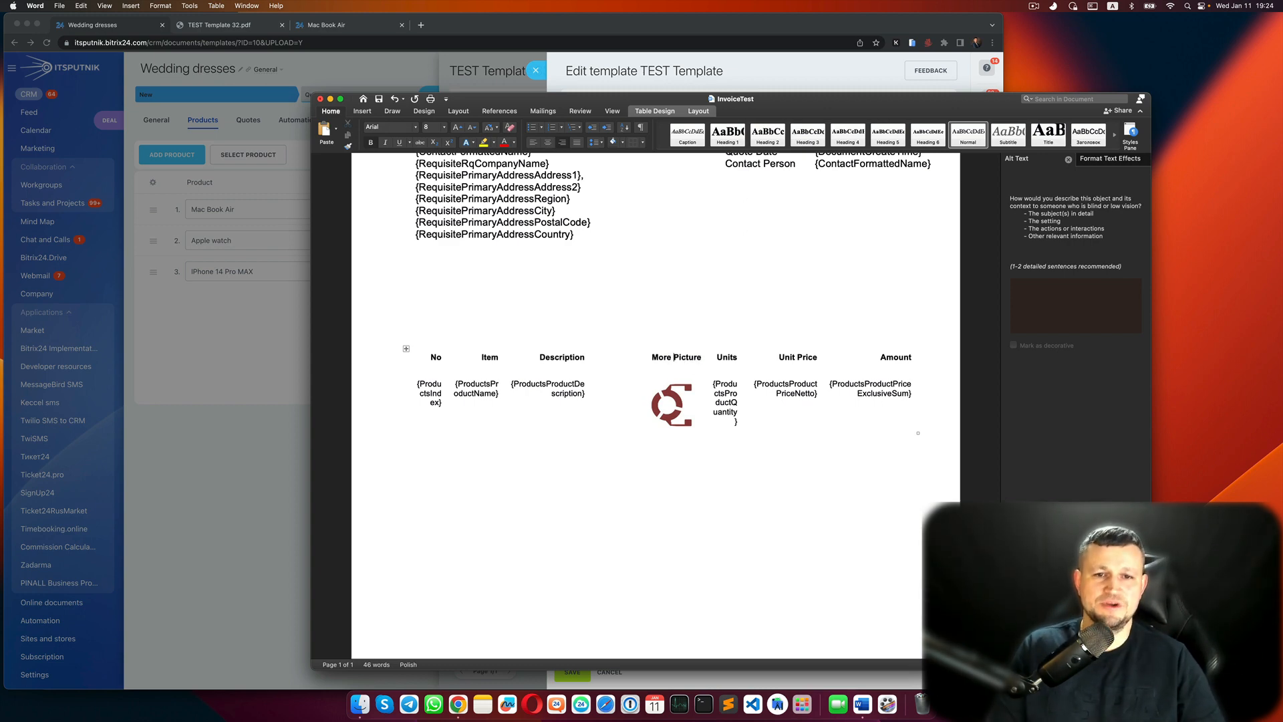
# Switch to Chrome, reopen TEST Template for editing, replace its file with InvoiceTest.docx and save the template.
pyautogui.click(767, 62)
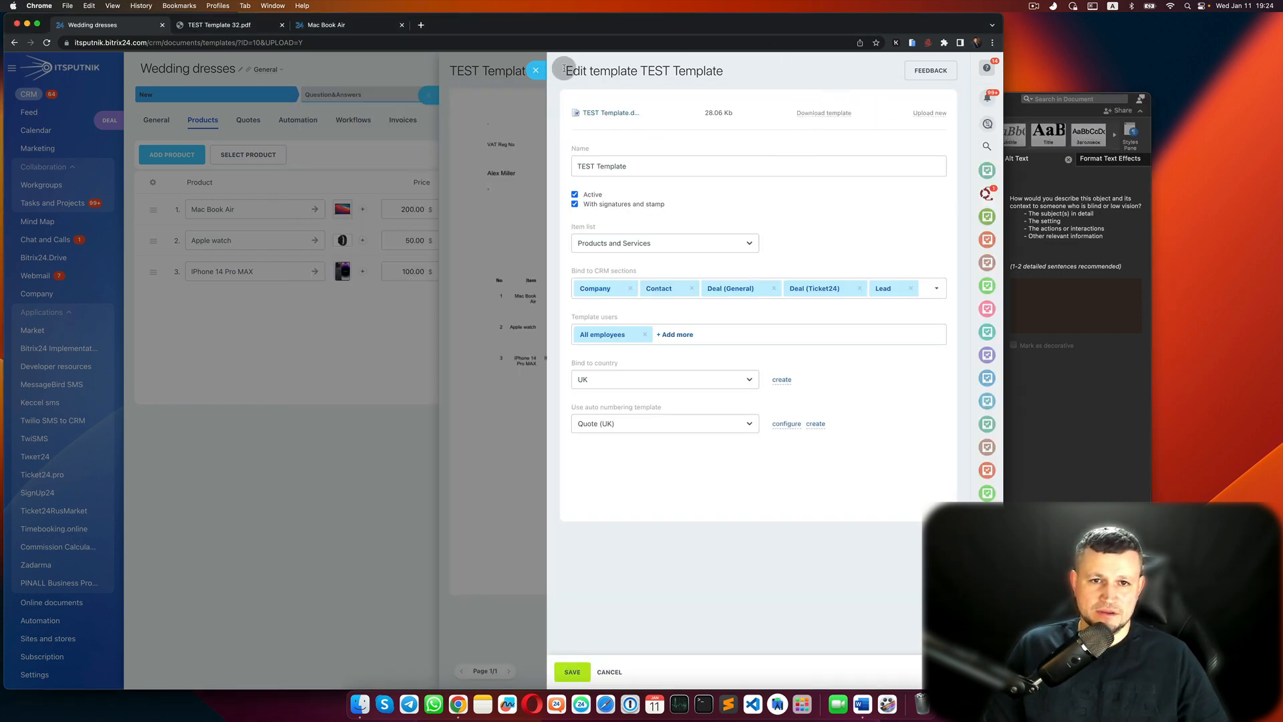
pyautogui.click(536, 71)
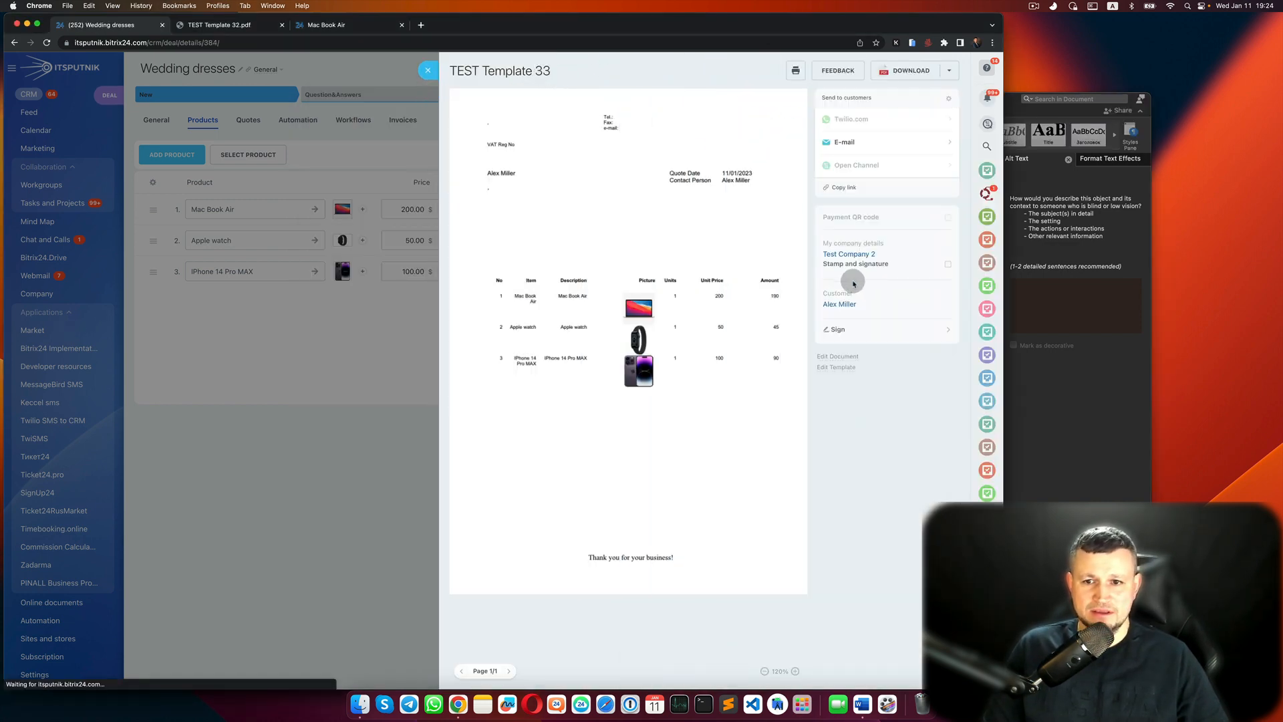
pyautogui.click(843, 367)
pyautogui.click(931, 114)
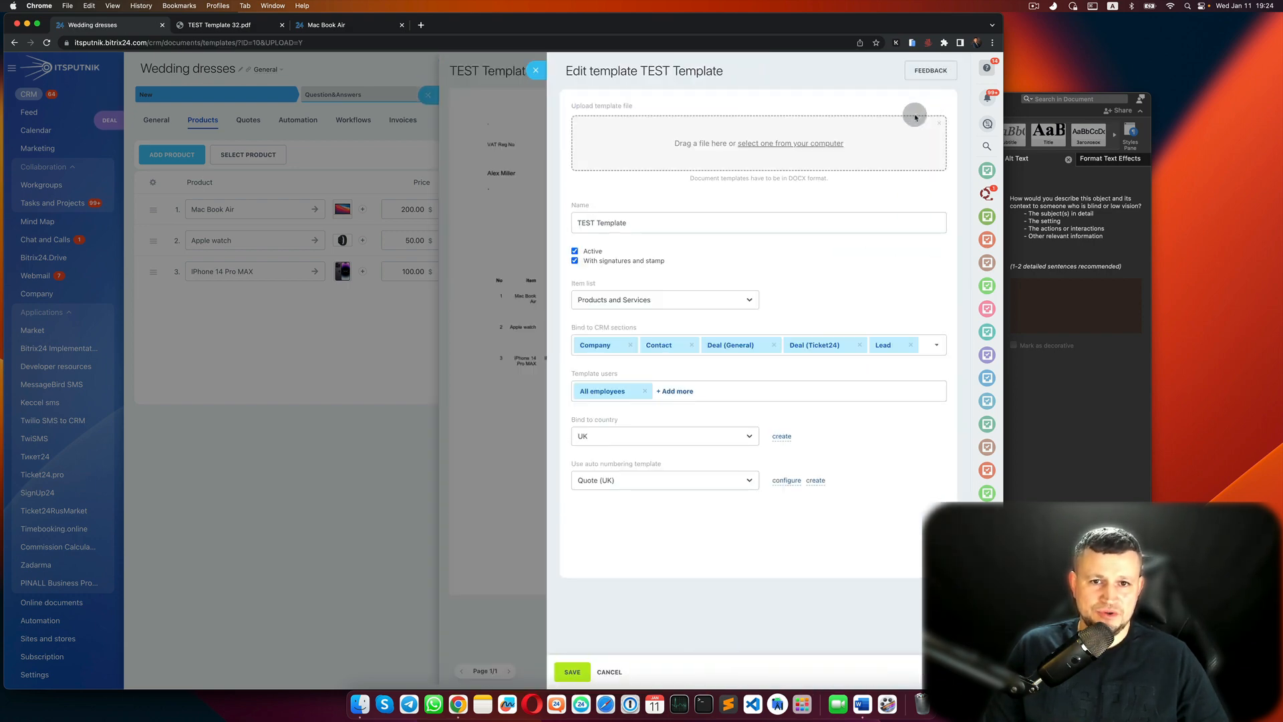
pyautogui.click(810, 146)
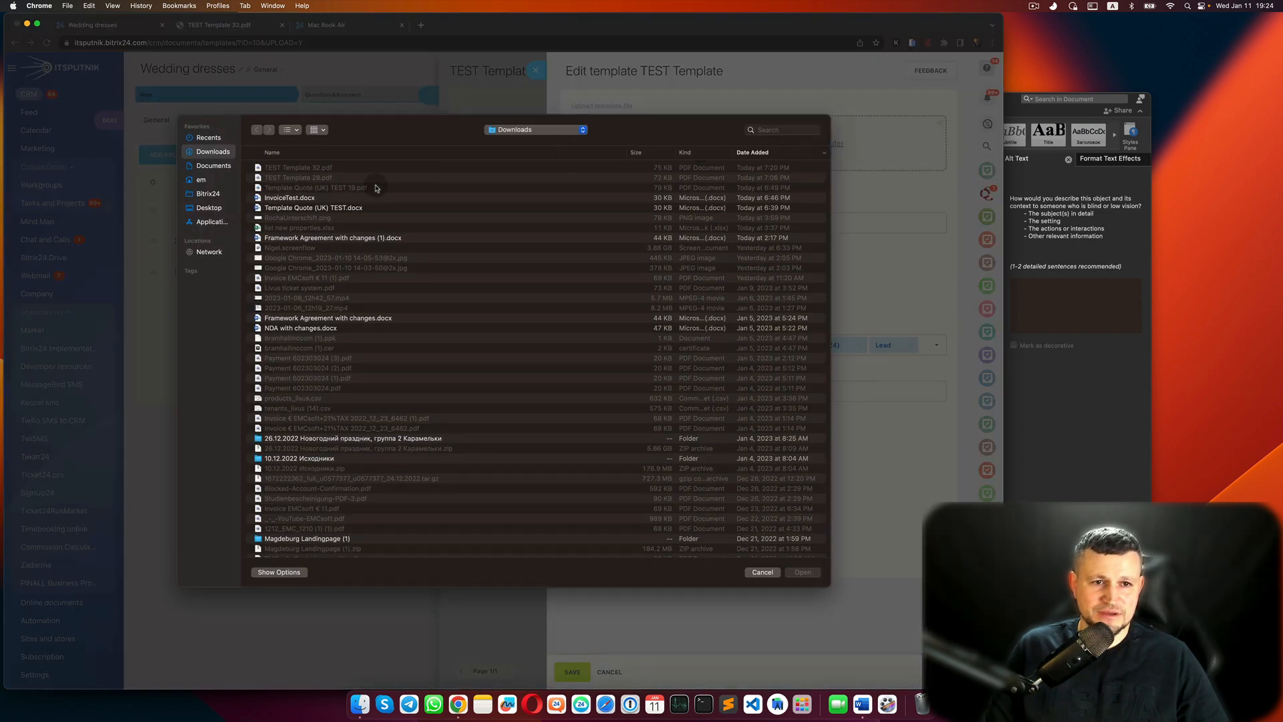
pyautogui.doubleClick(309, 200)
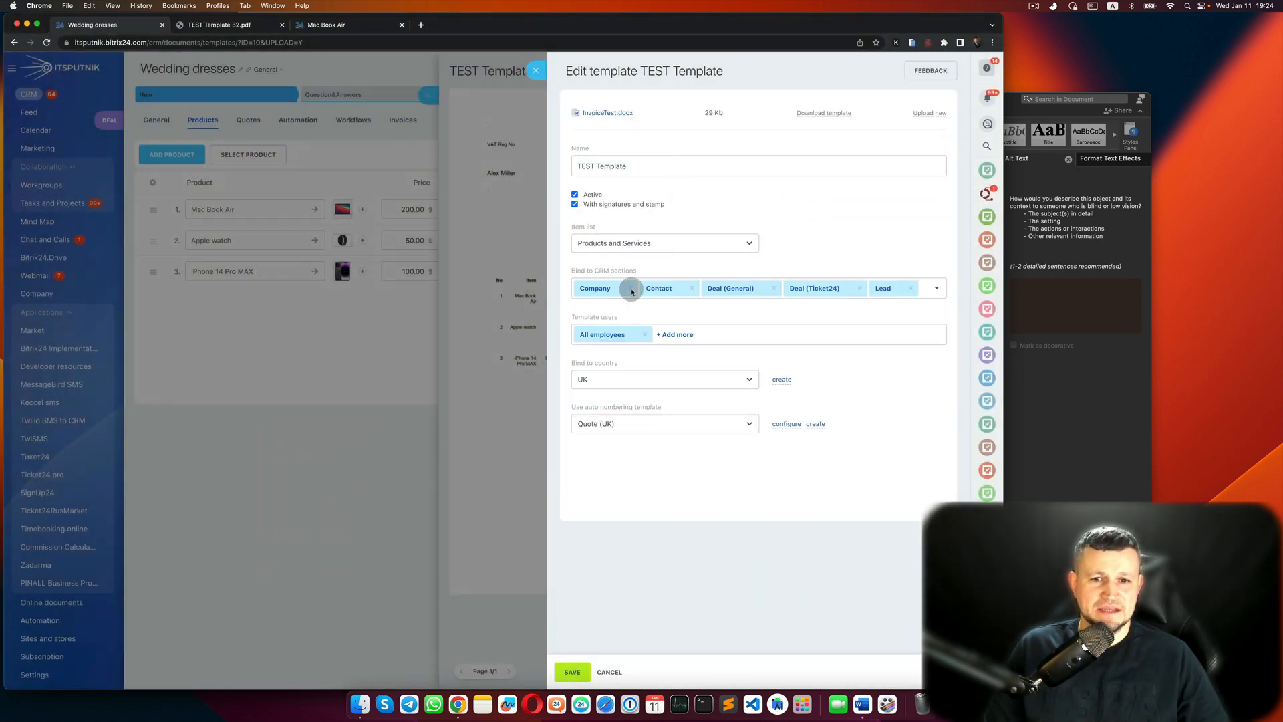
pyautogui.click(575, 672)
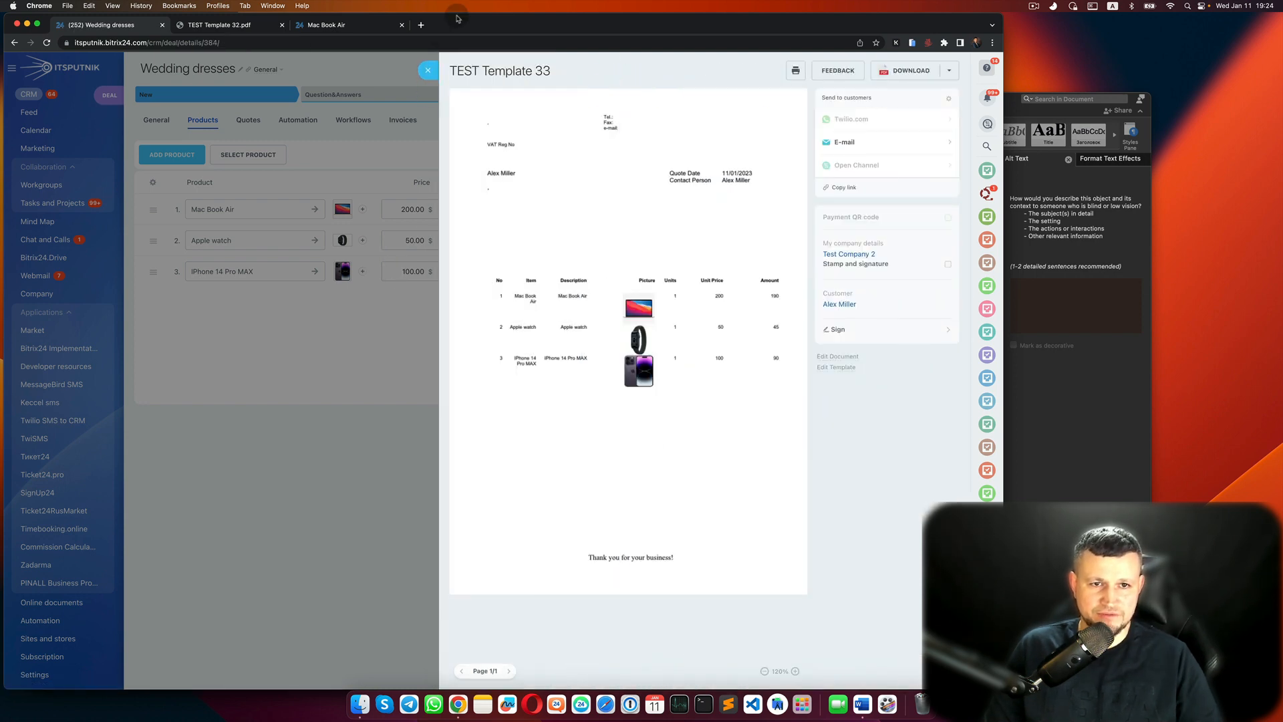
# Reload the deal and generate another TEST Template document with a new number to inspect its More Picture column.
pyautogui.click(428, 70)
pyautogui.press('super+r')
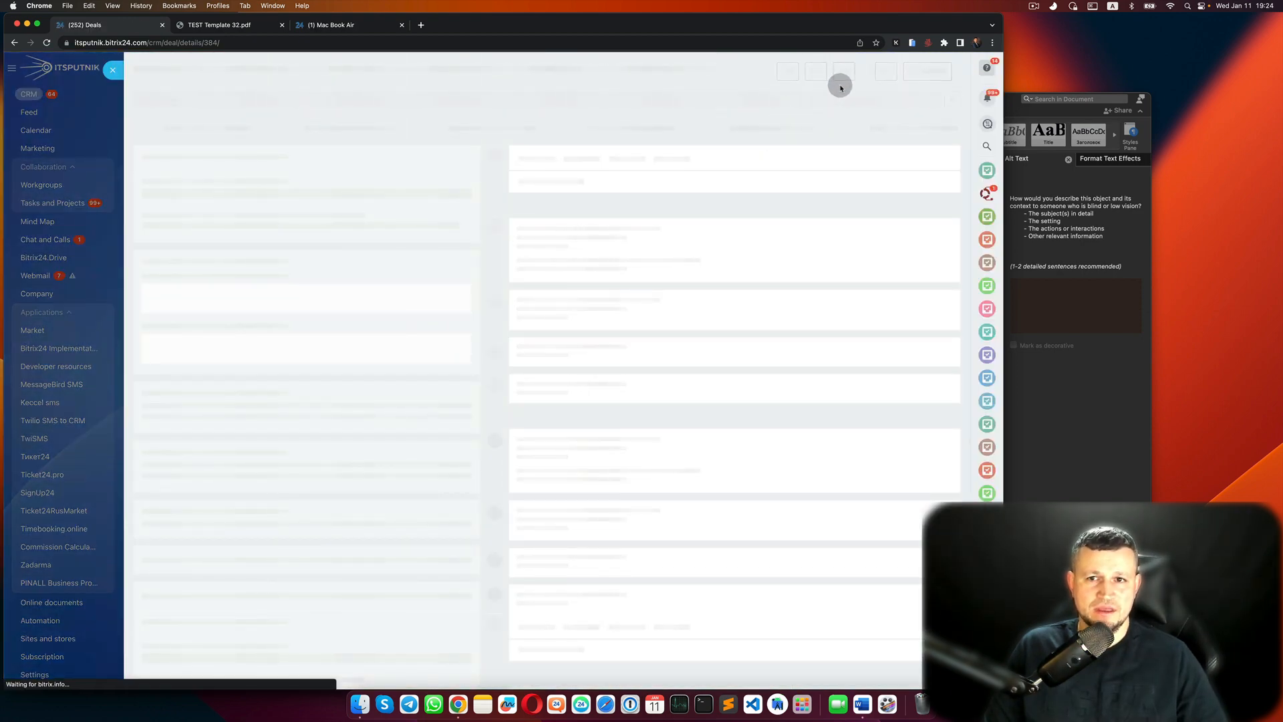
pyautogui.click(858, 68)
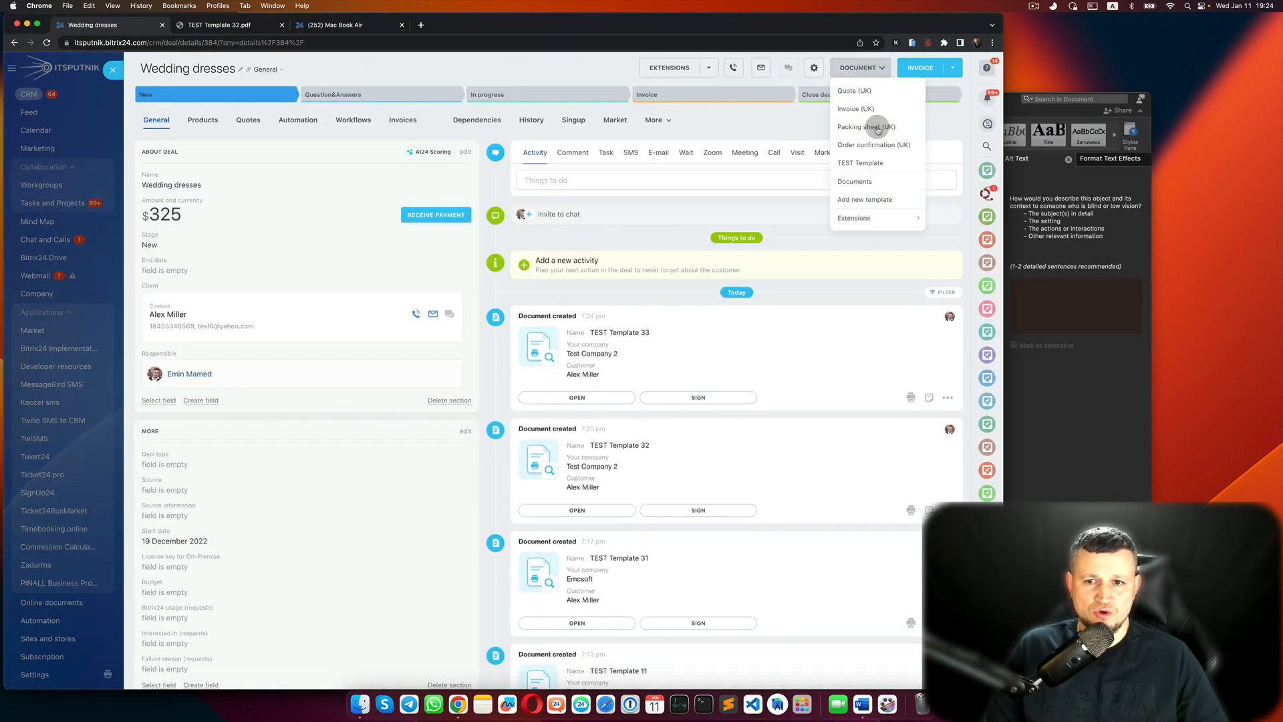
pyautogui.click(896, 164)
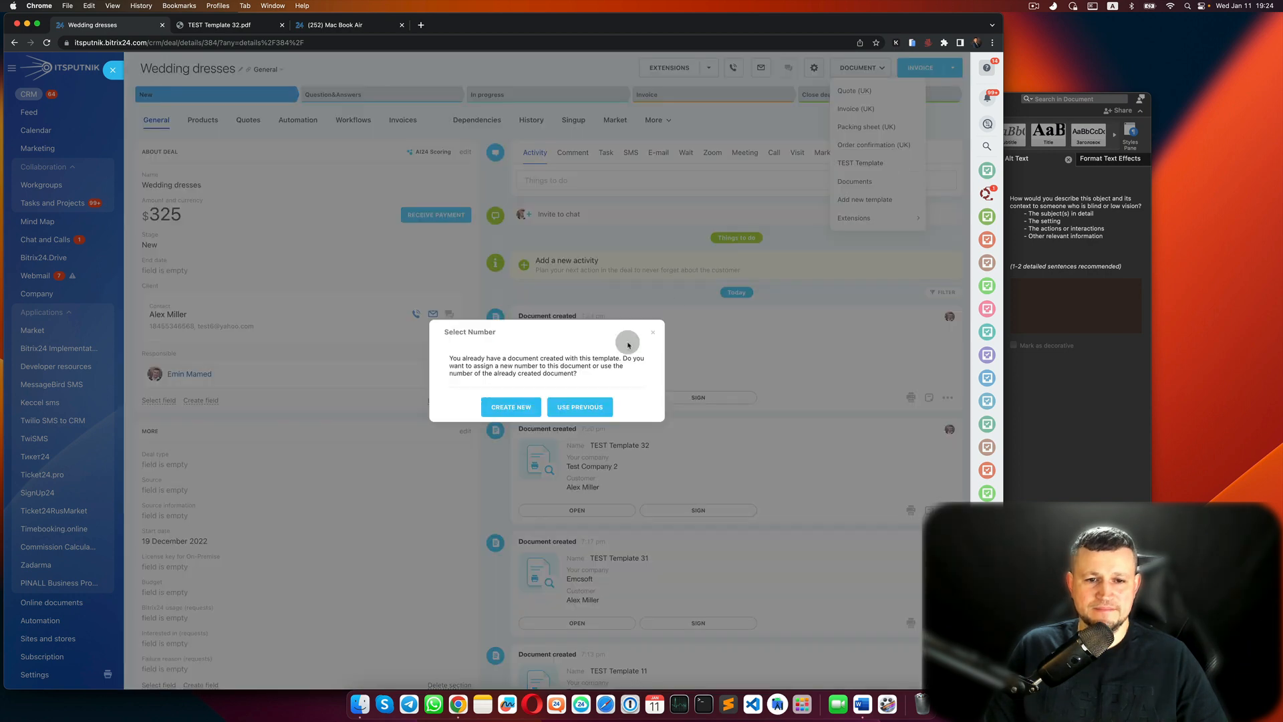
pyautogui.click(523, 409)
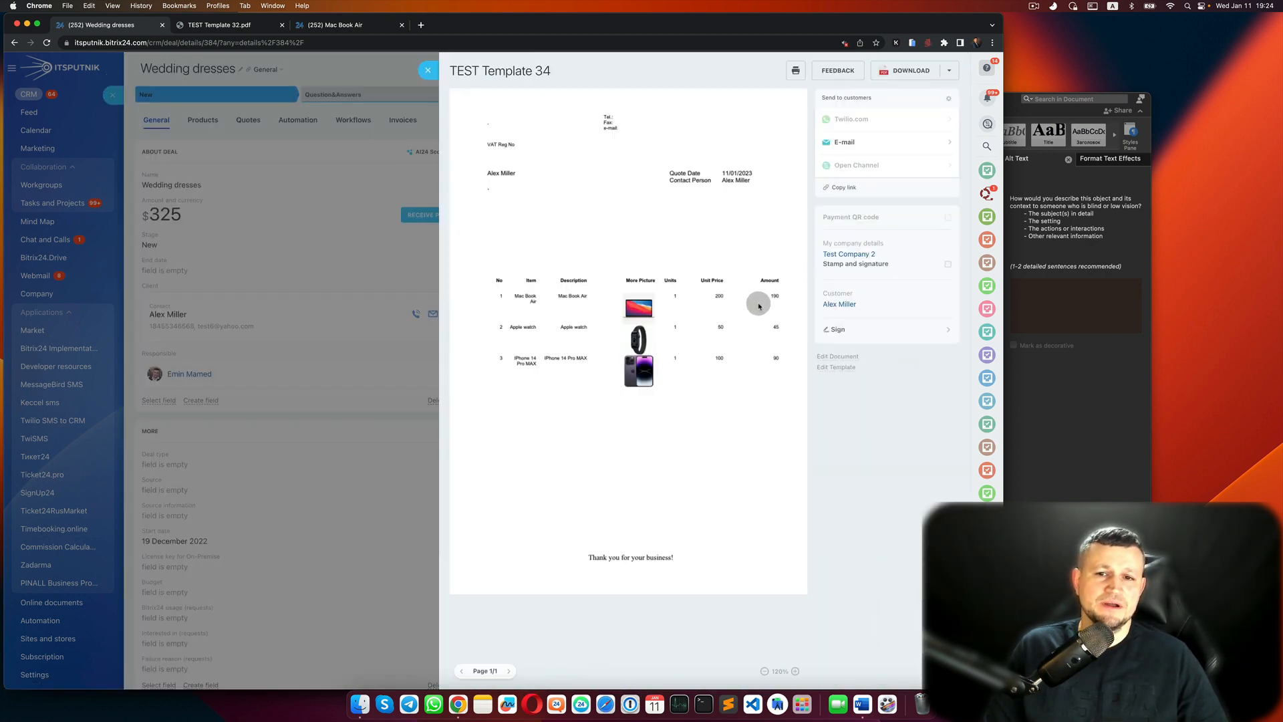
pyautogui.scroll(5, 628, 292)
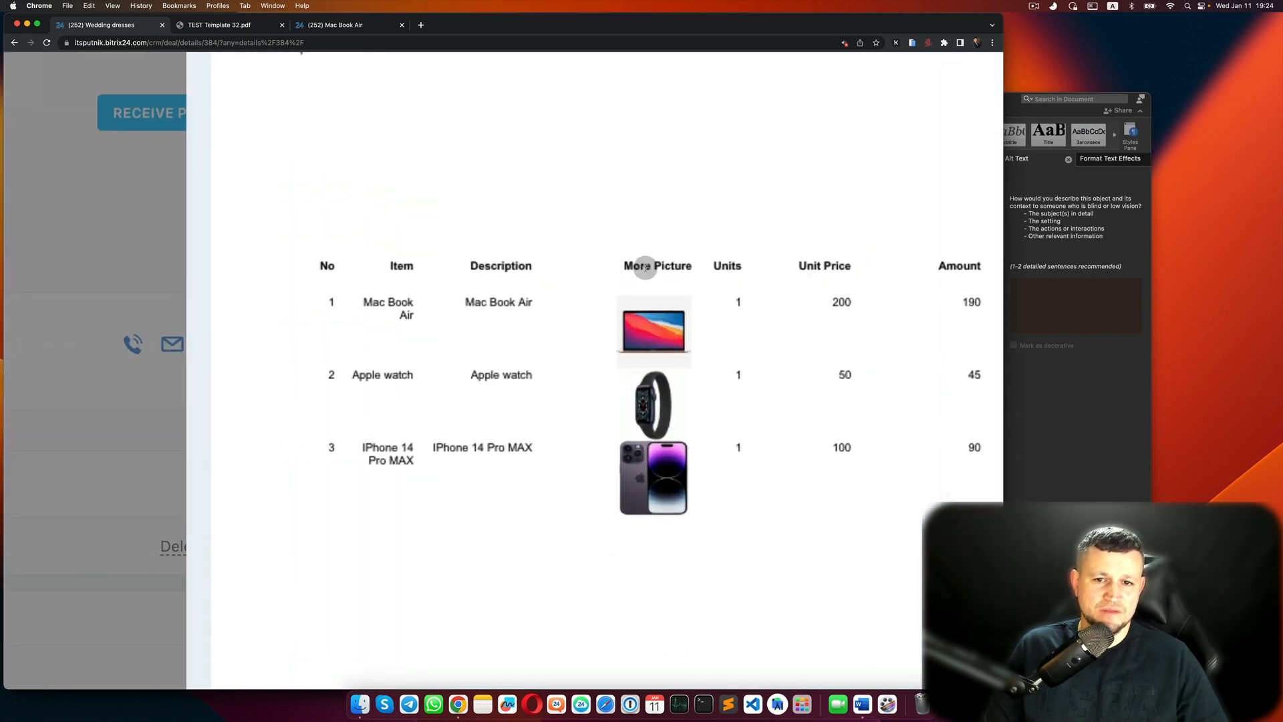
# Switch to Word to review the field codes in the InvoiceTest template, and return to the generated document in Chrome.
pyautogui.scroll(-5, 651, 267)
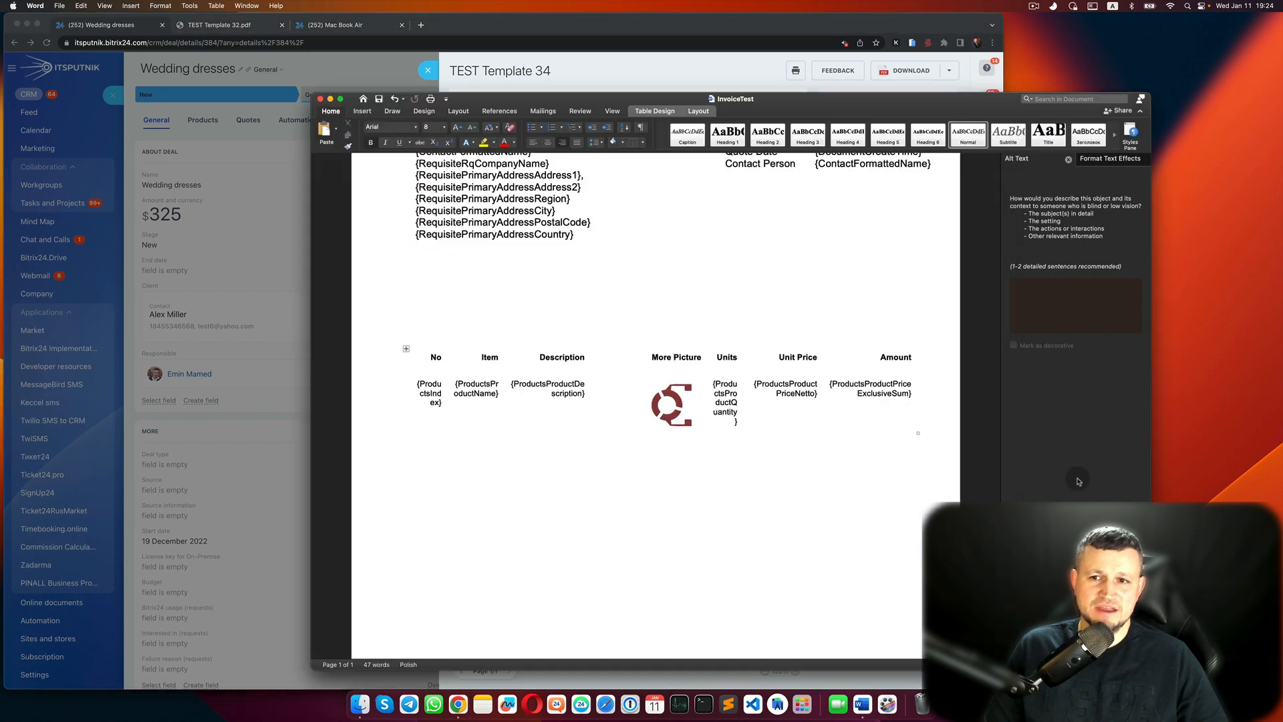
pyautogui.click(1076, 474)
pyautogui.moveTo(892, 100); pyautogui.dragTo(951, 103)
pyautogui.scroll(5, 859, 289)
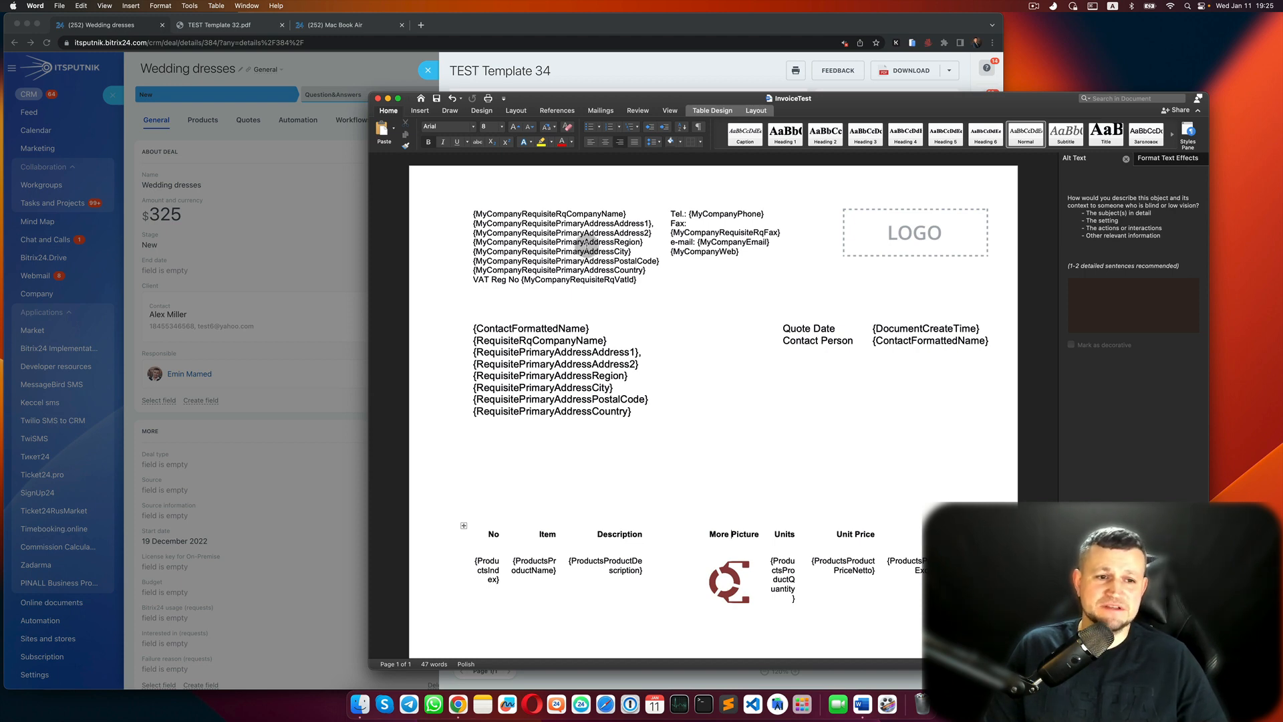
pyautogui.click(599, 67)
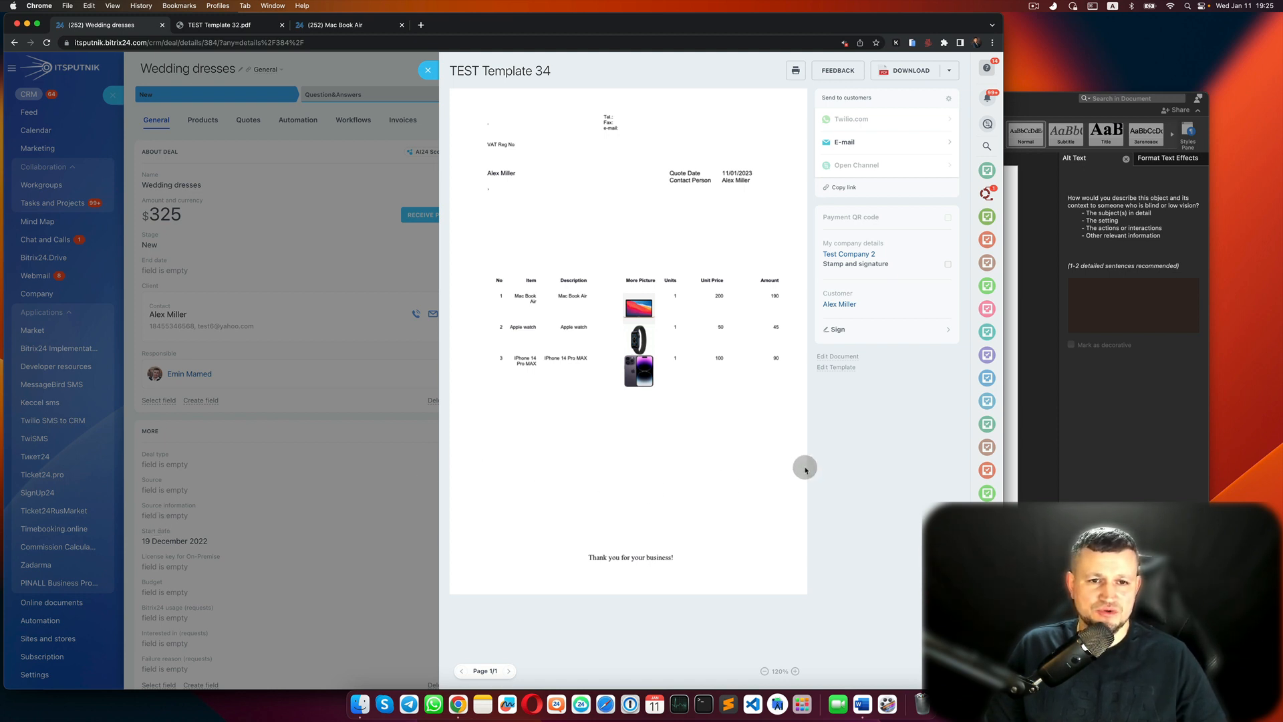
# Open the generated document for editing and fill in My company details with company name Emcsoft, a VAT ID and a fax number.
pyautogui.click(845, 355)
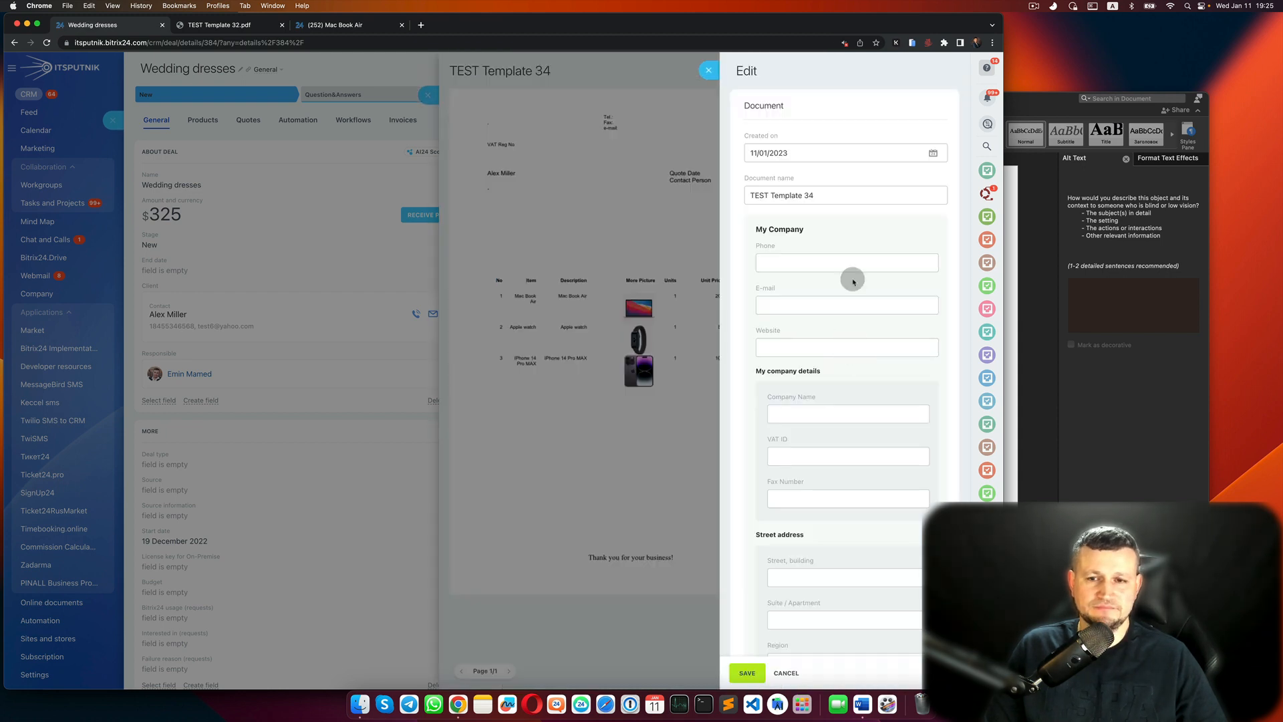
pyautogui.click(821, 416)
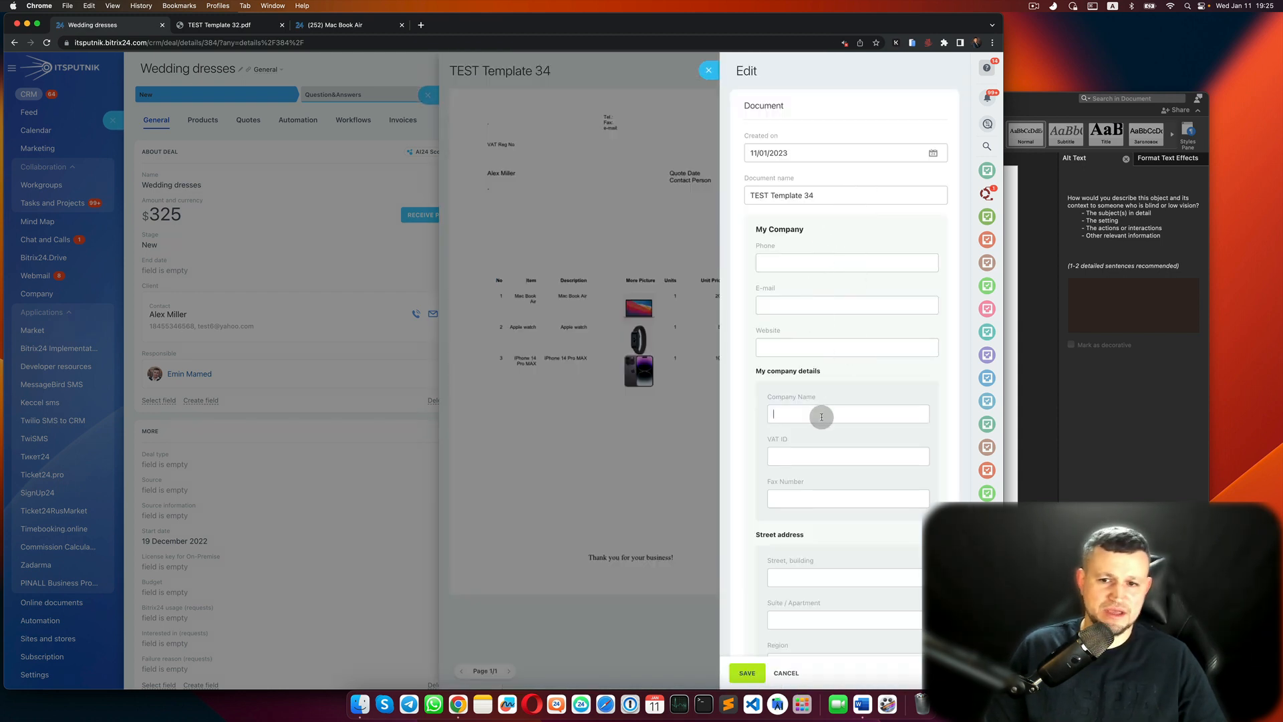
pyautogui.write('Emcsoft')
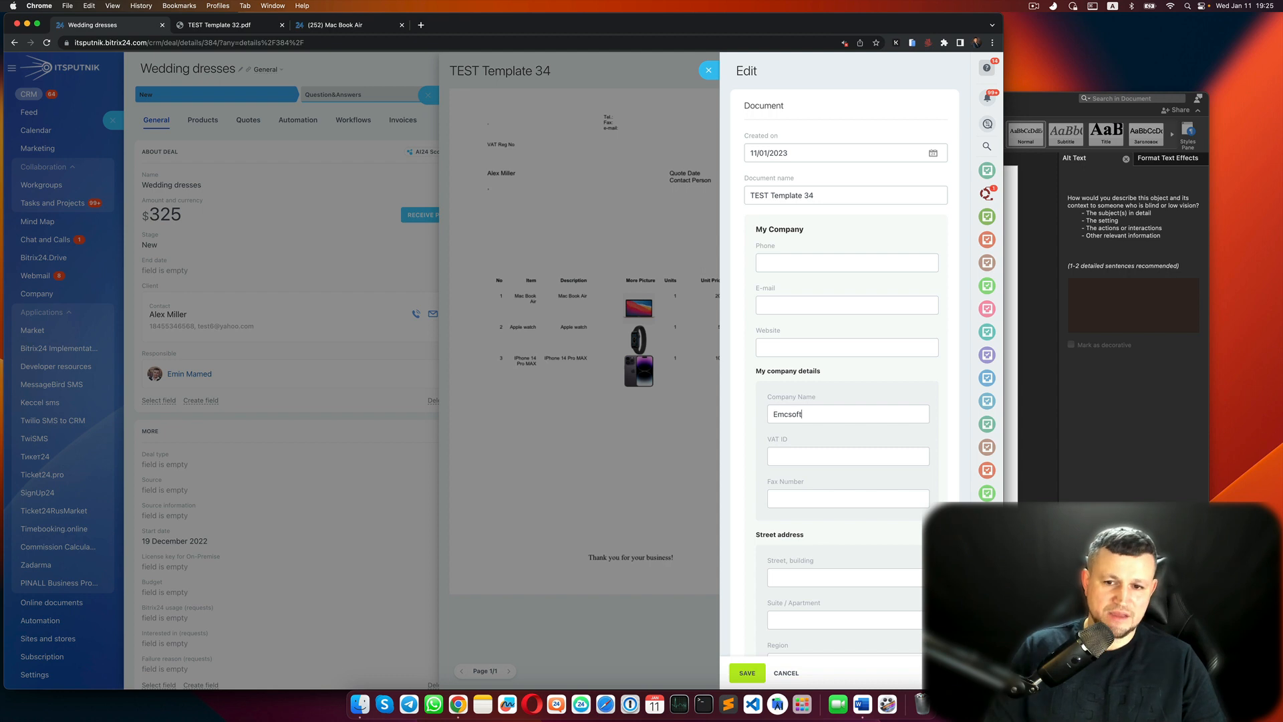
pyautogui.click(819, 454)
pyautogui.write('123432324')
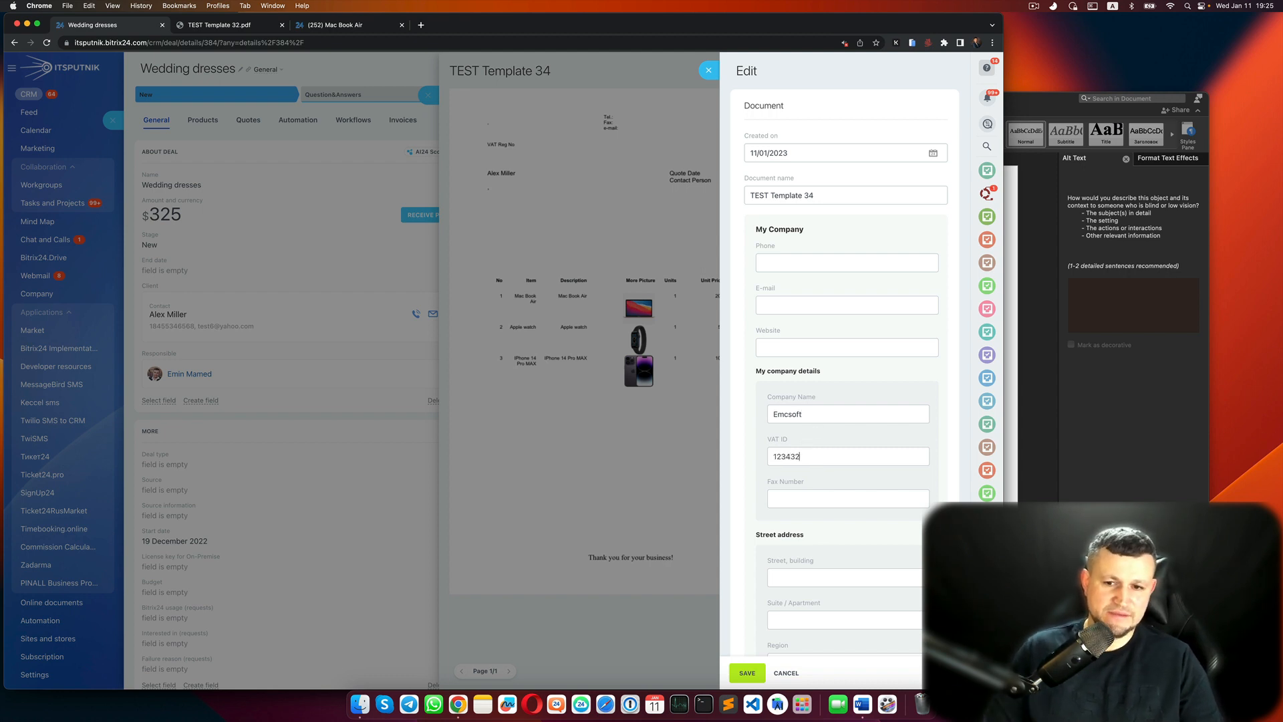
pyautogui.click(809, 500)
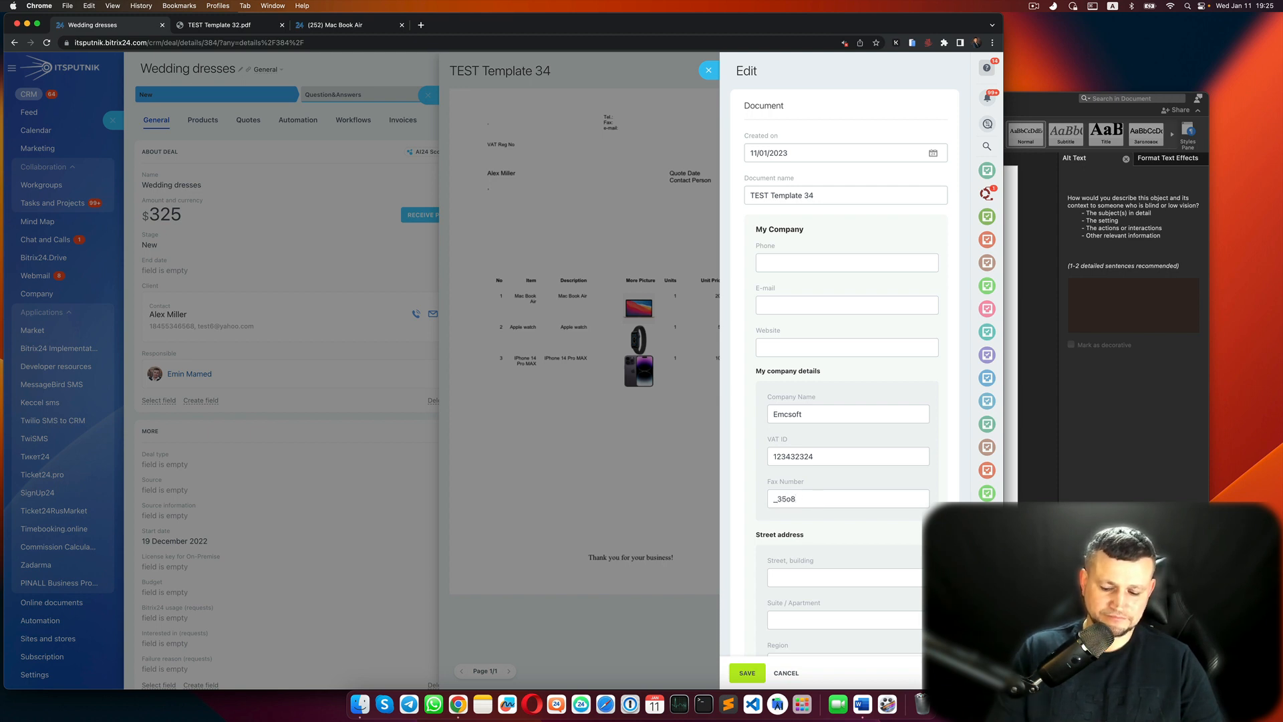
pyautogui.write('+4747474')
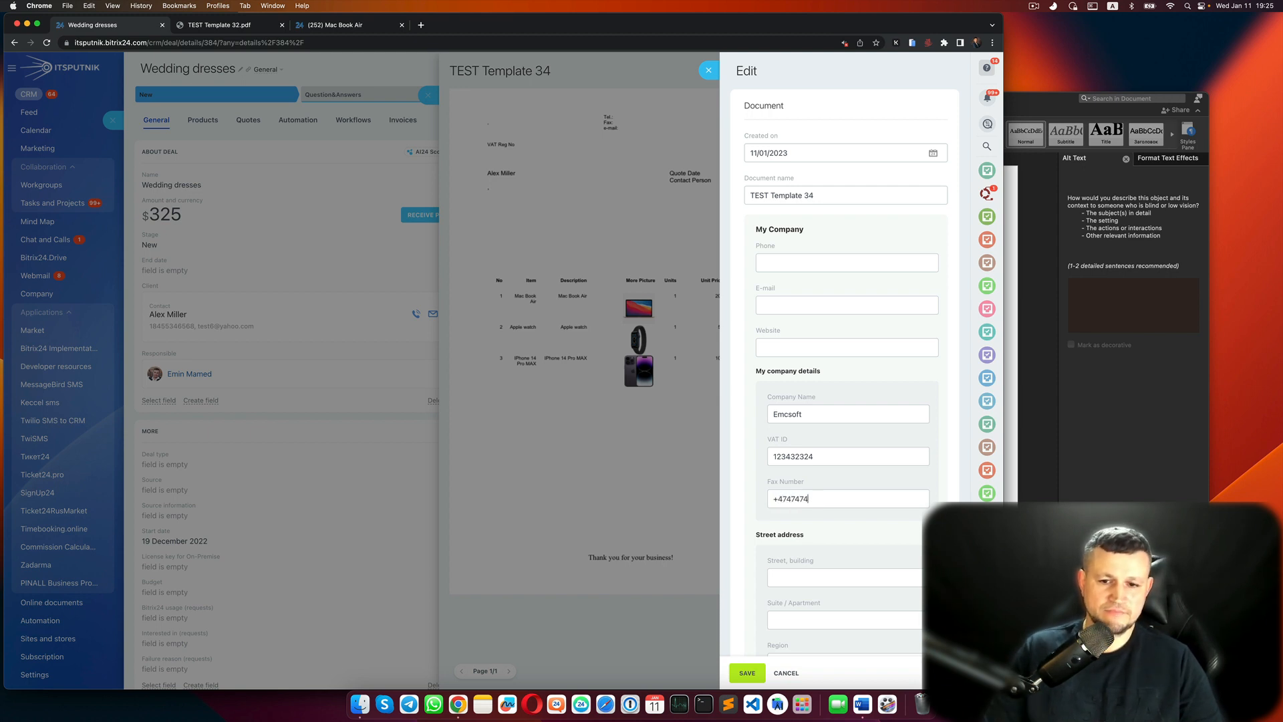
# Fill in the street and building field of the company's street address.
pyautogui.scroll(-3, 811, 564)
pyautogui.click(835, 429)
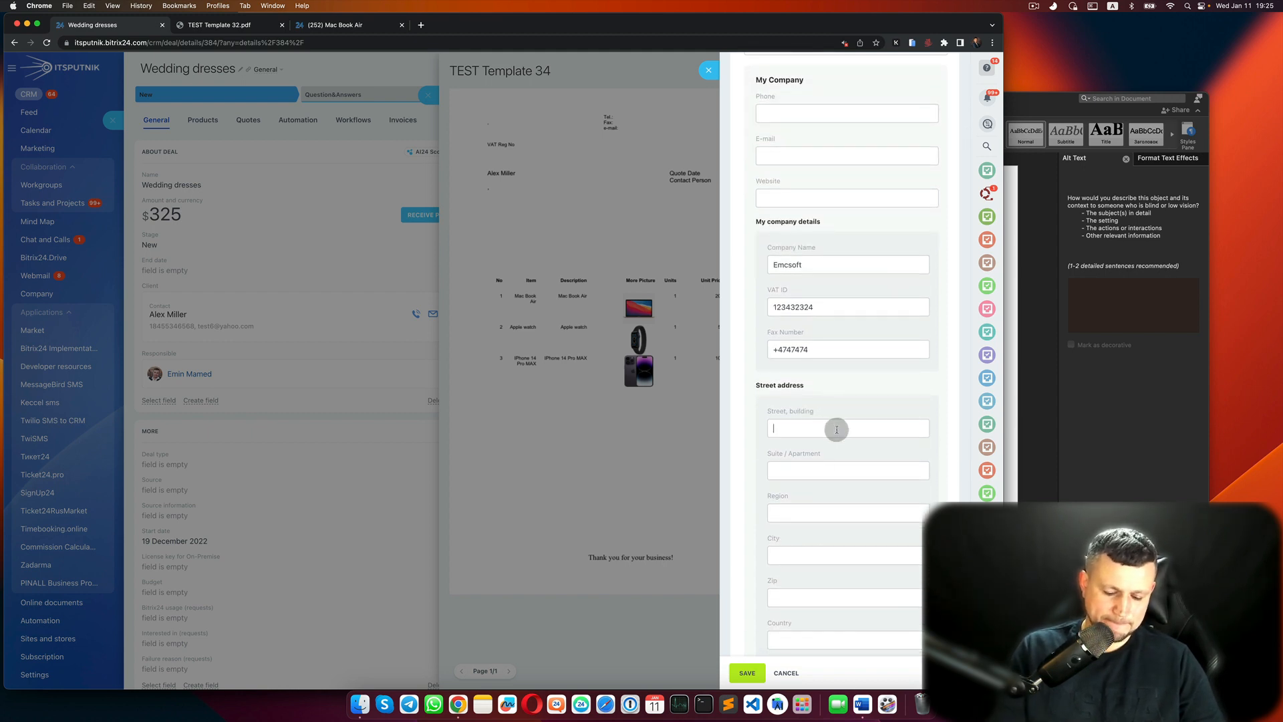
pyautogui.write('Str')
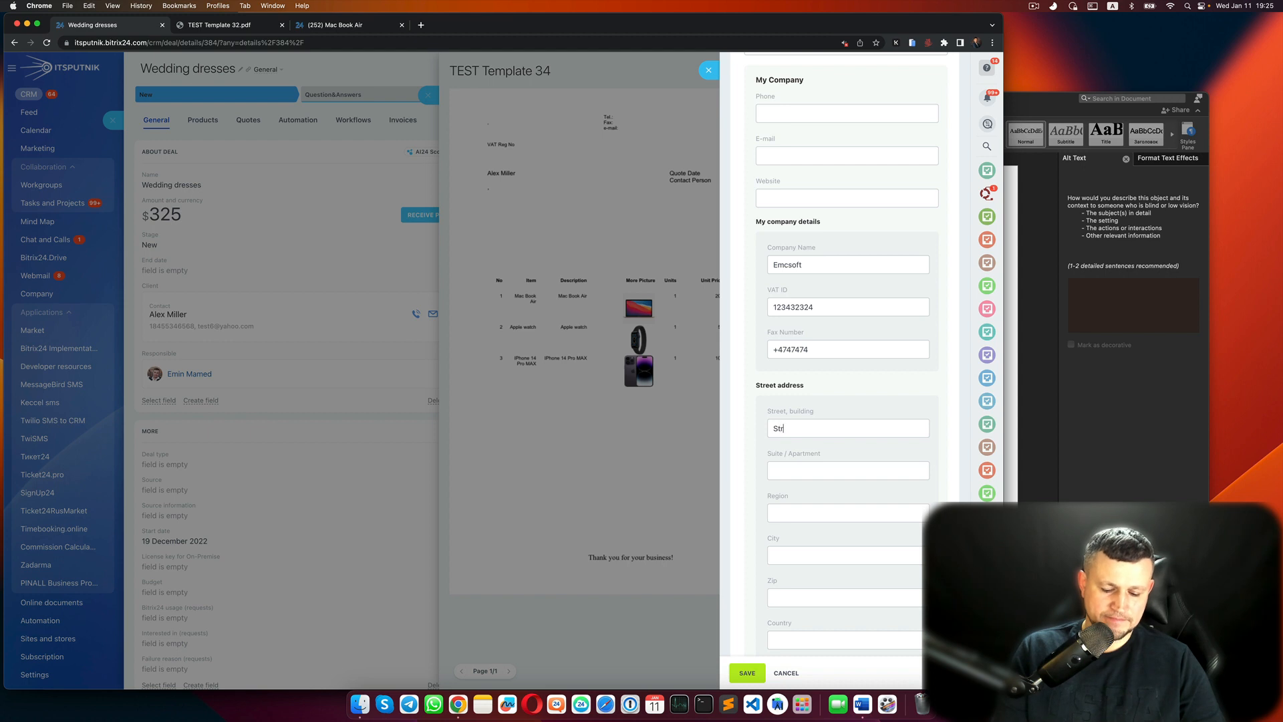
pyautogui.write('eet test111')
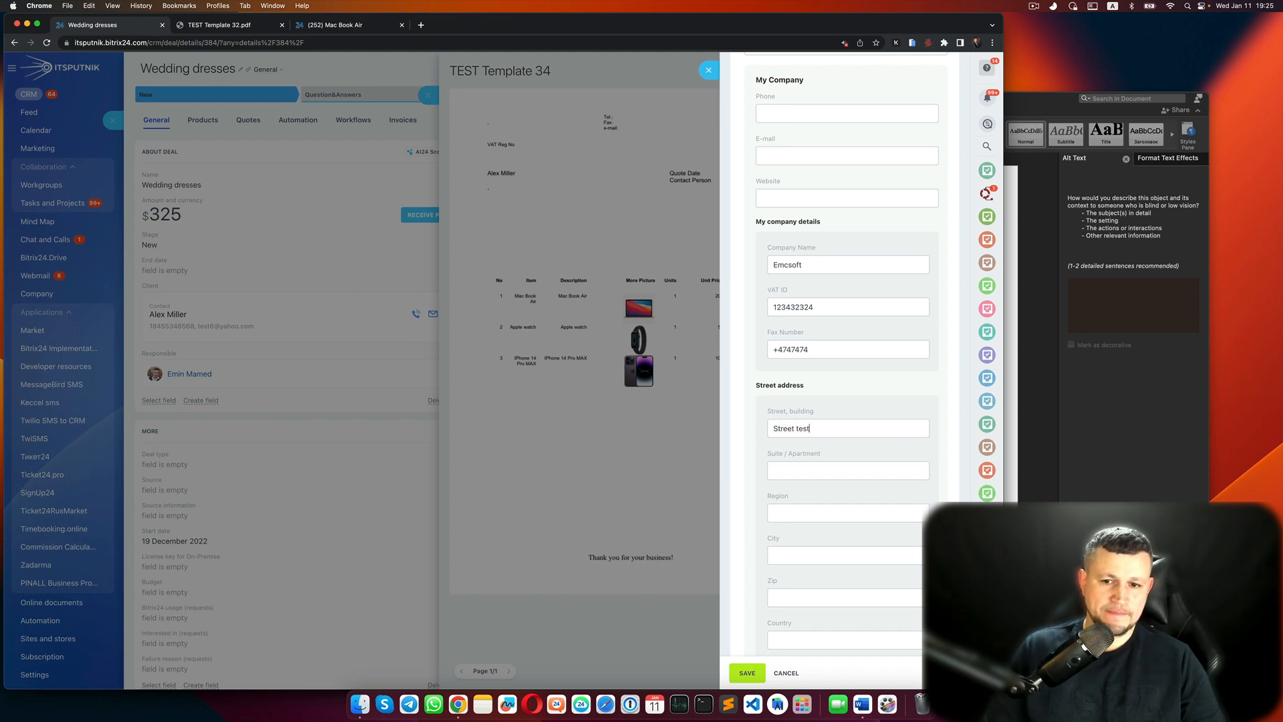
pyautogui.click(840, 467)
pyautogui.scroll(-5, 841, 467)
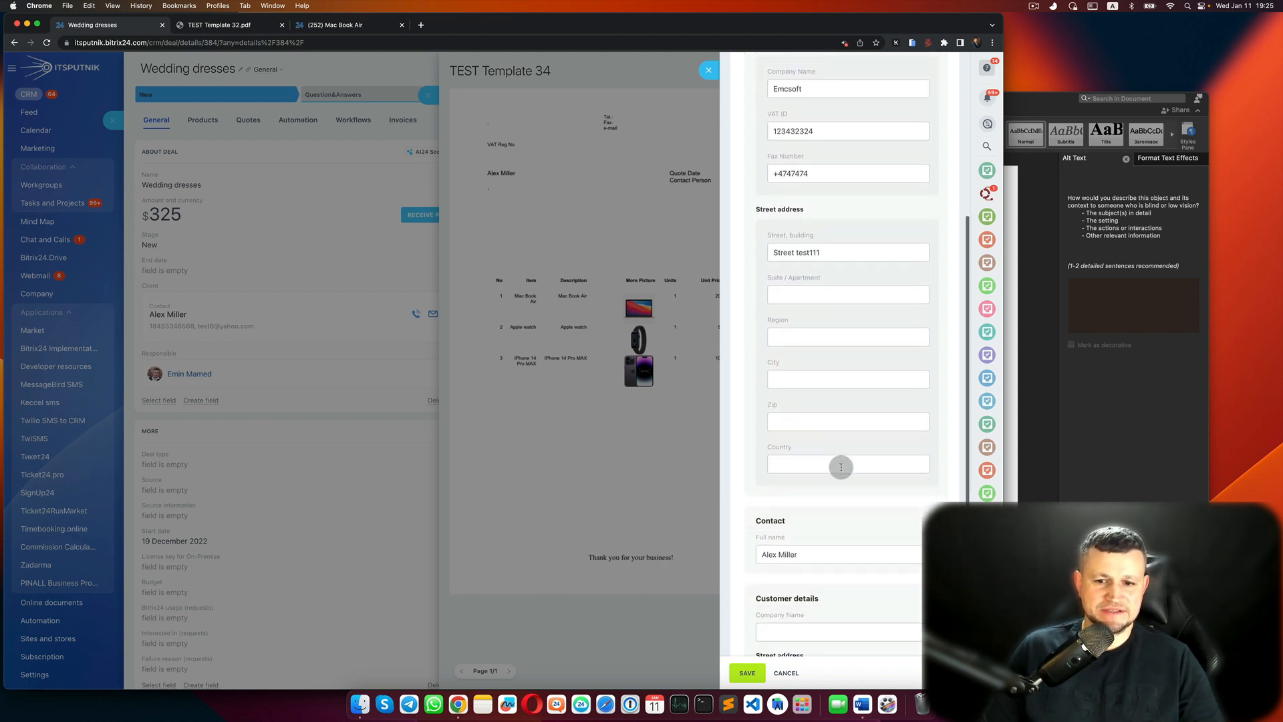
# Append 2 to the contact's full name, save the document and check the company and contact details on the regenerated page.
pyautogui.click(812, 436)
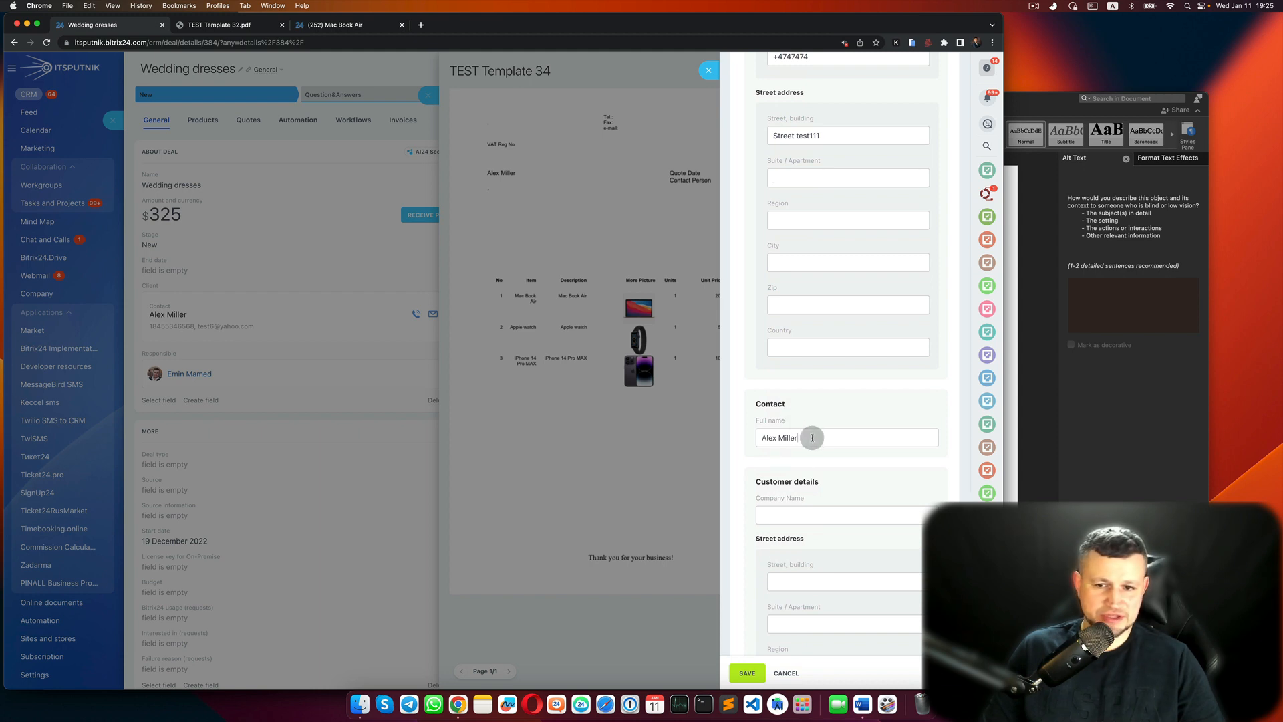
pyautogui.write('2')
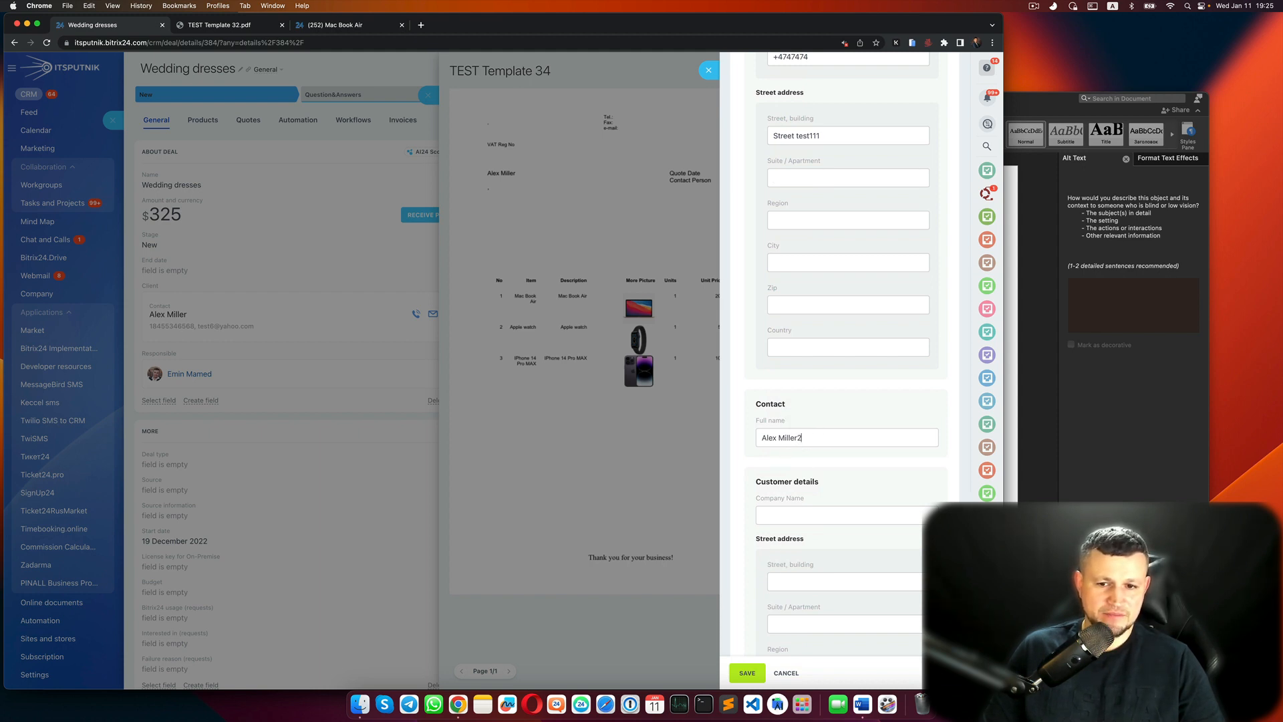
pyautogui.scroll(-3, 795, 513)
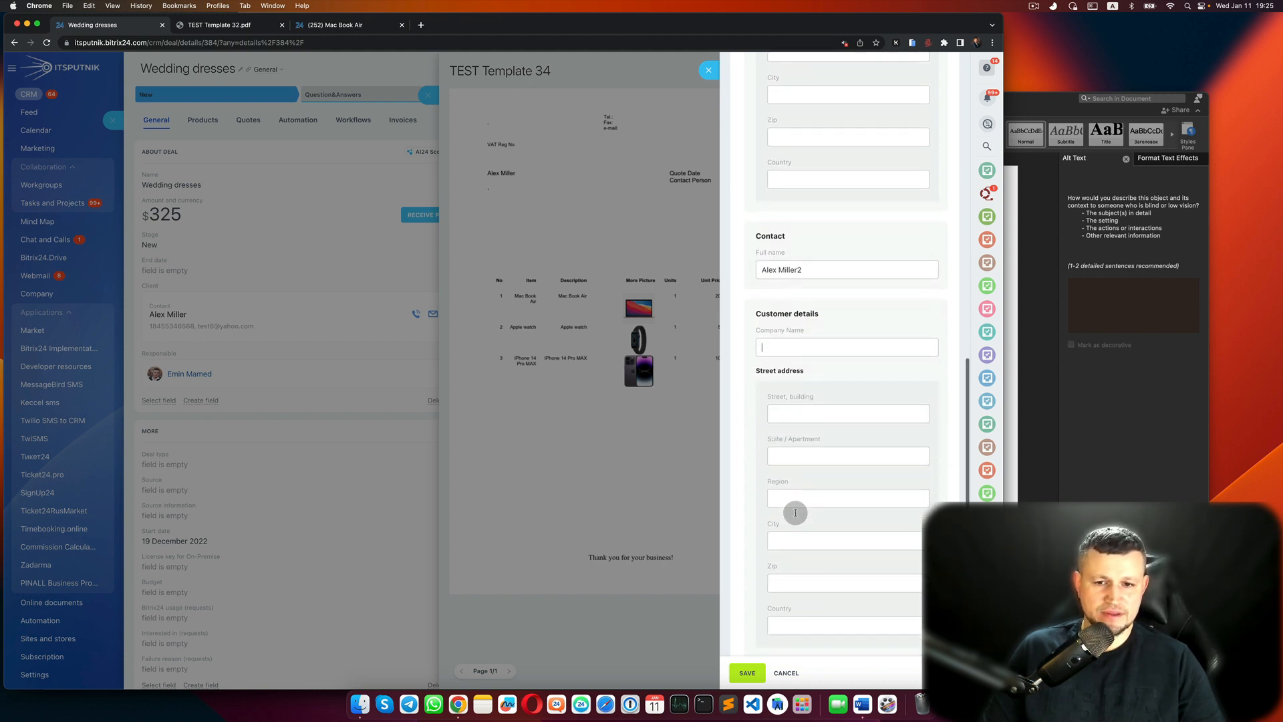
pyautogui.click(751, 673)
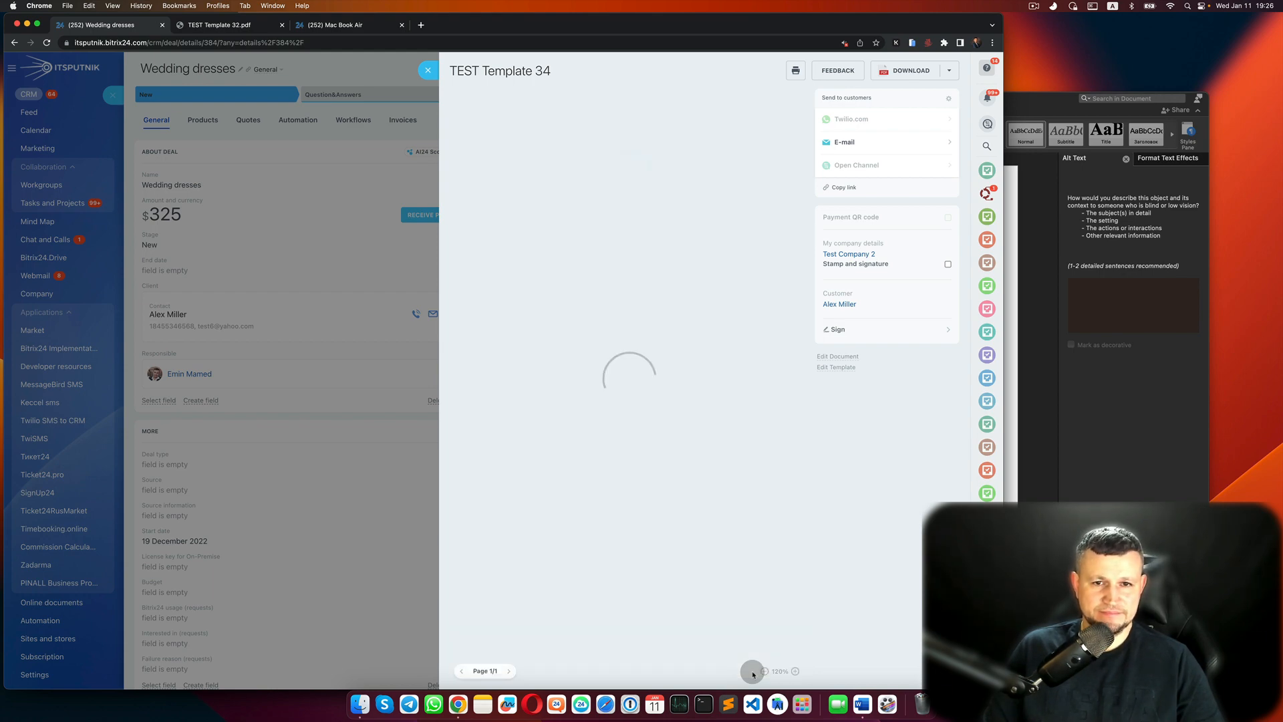
pyautogui.scroll(5, 574, 127)
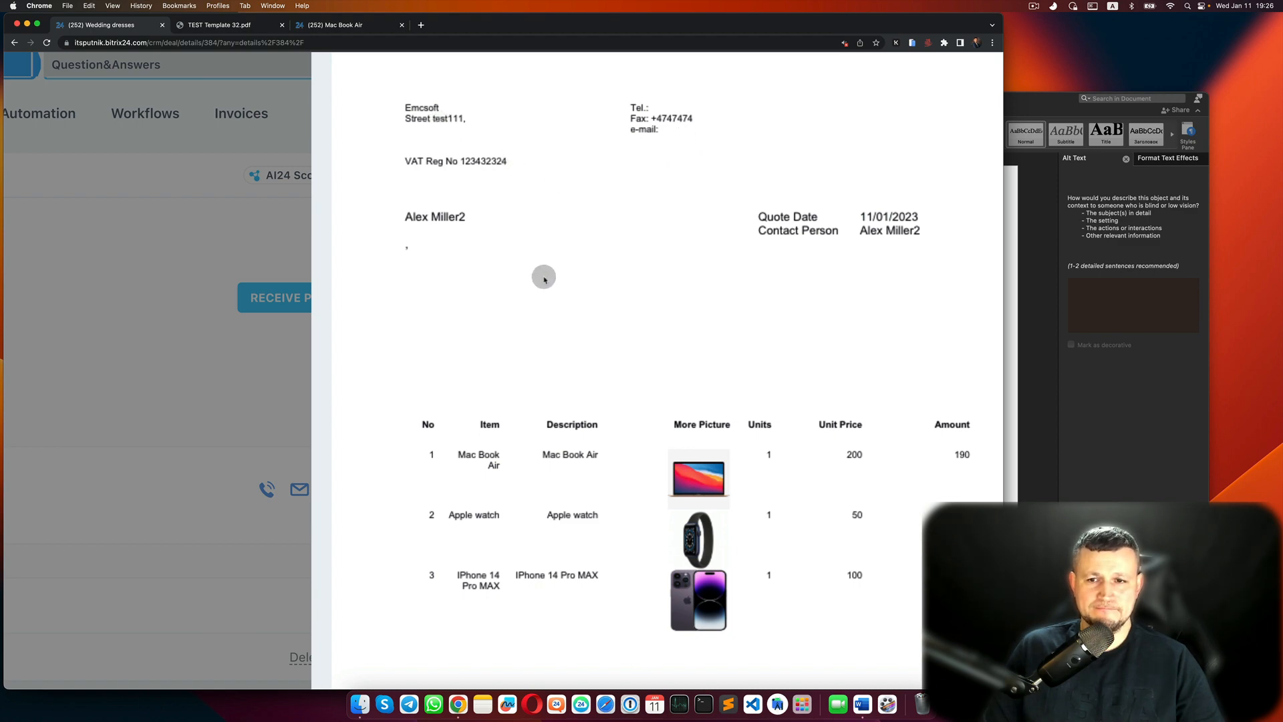
pyautogui.scroll(-5, 544, 280)
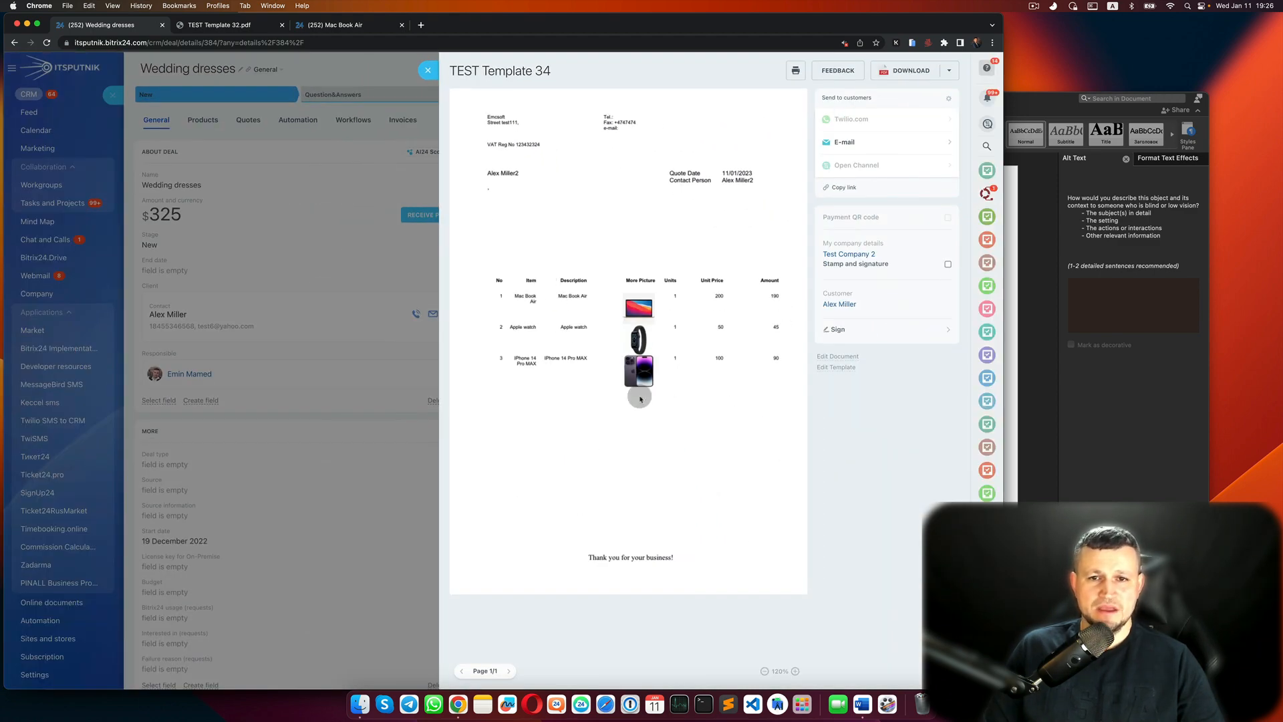